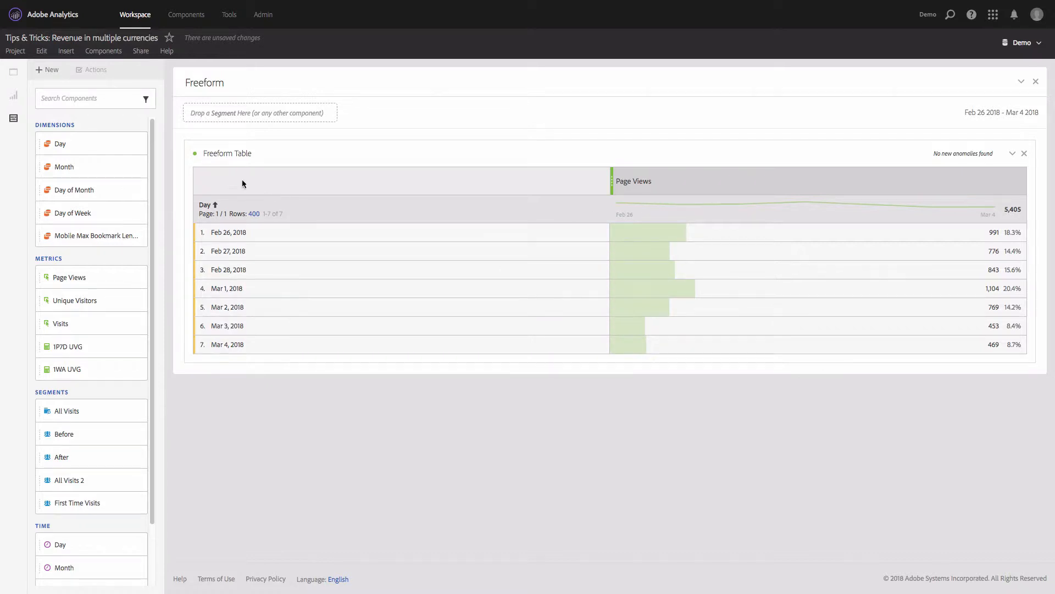
- Create a new calculated metric and add Page Views to its definition
{"action": "left_click", "coordinate": [52, 72]}
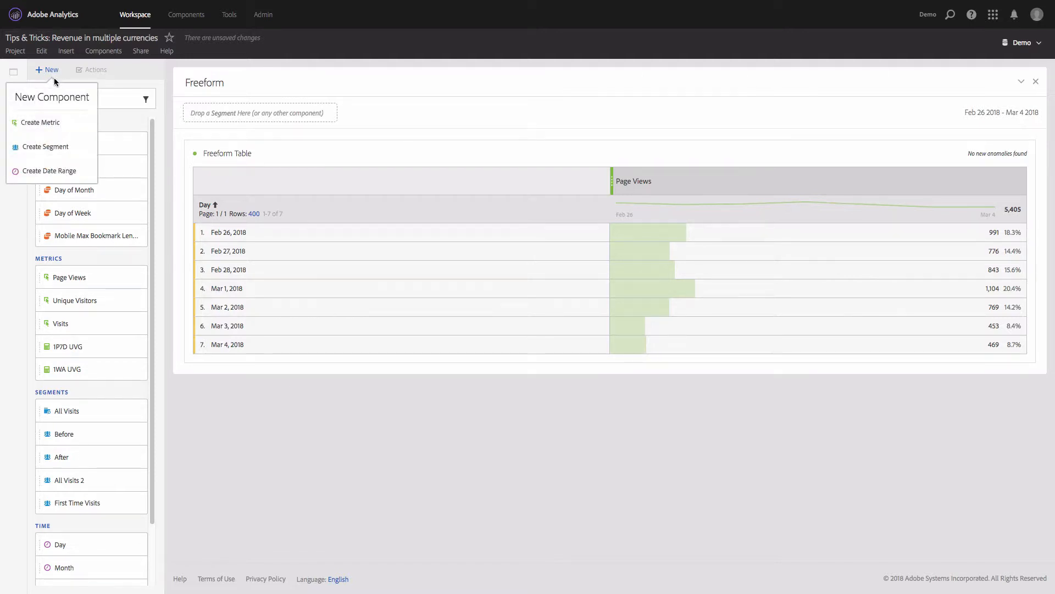
{"action": "left_click", "coordinate": [50, 120]}
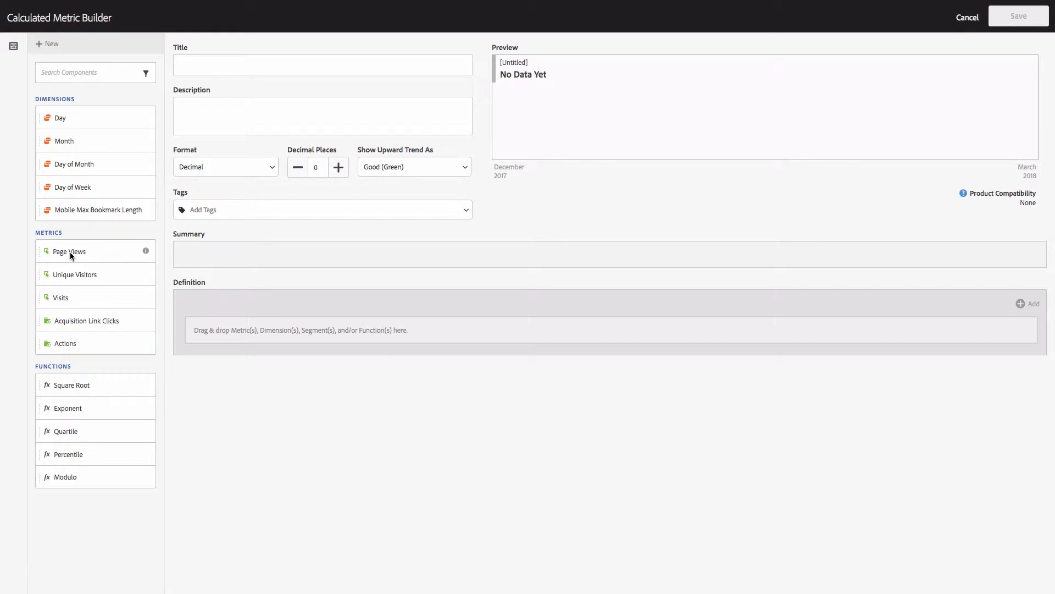
{"action": "left_click_drag", "start_coordinate": [71, 252], "coordinate": [246, 328]}
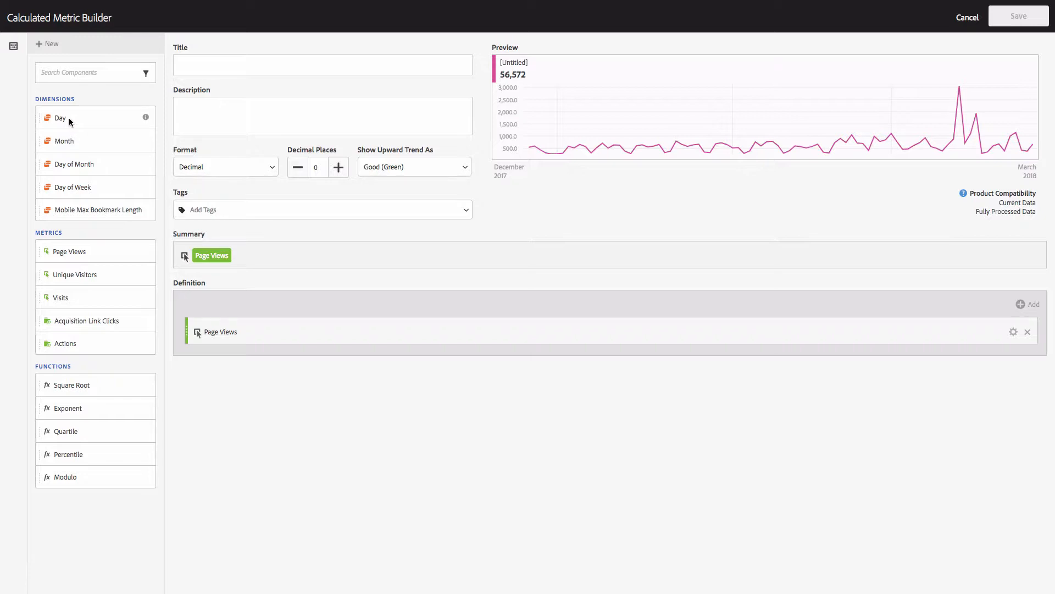
- Add a segment for Day equals Mar 1 2018 to the definition and nest Page Views inside it
{"action": "left_click_drag", "start_coordinate": [71, 118], "coordinate": [232, 322]}
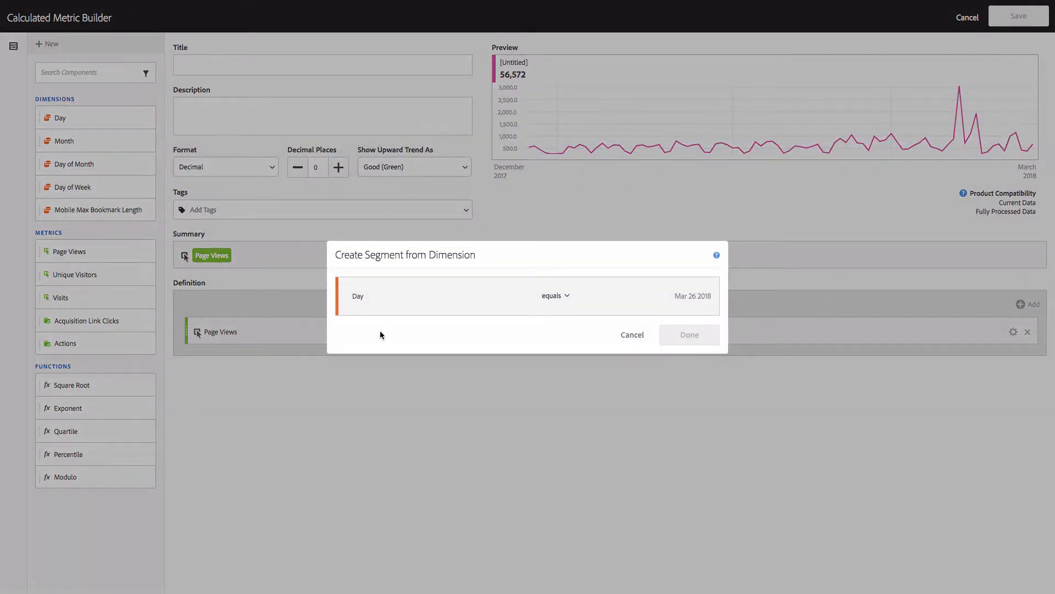
{"action": "left_click", "coordinate": [700, 298]}
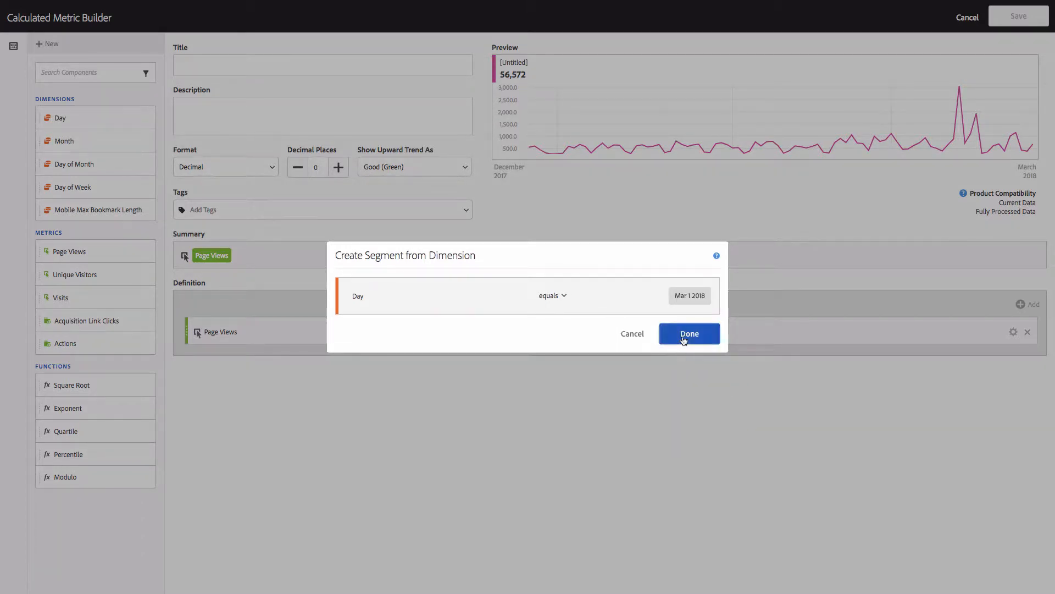
{"action": "left_click", "coordinate": [682, 336]}
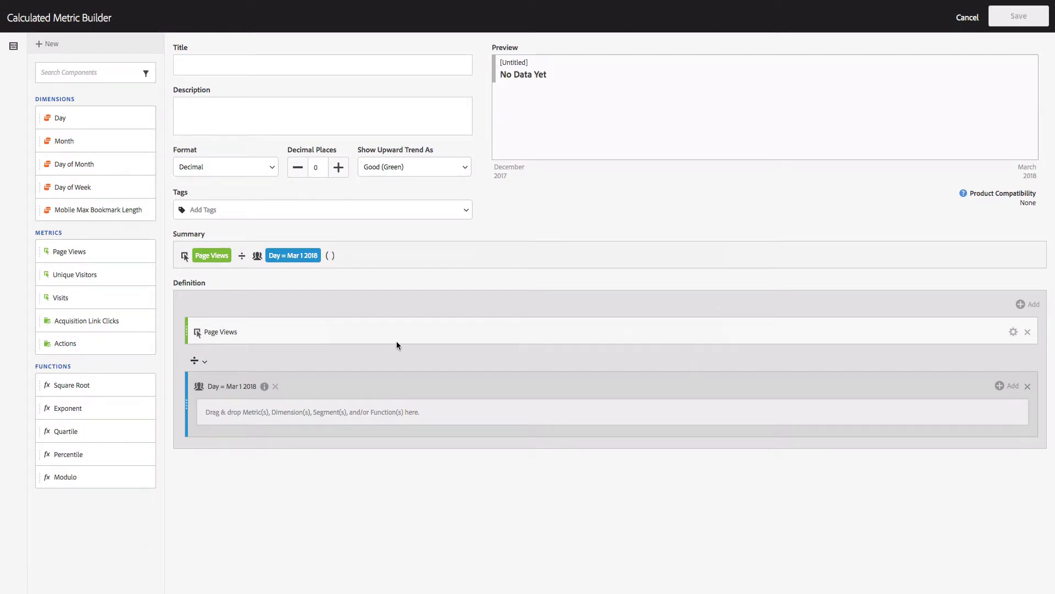
{"action": "left_click_drag", "start_coordinate": [255, 331], "coordinate": [285, 405]}
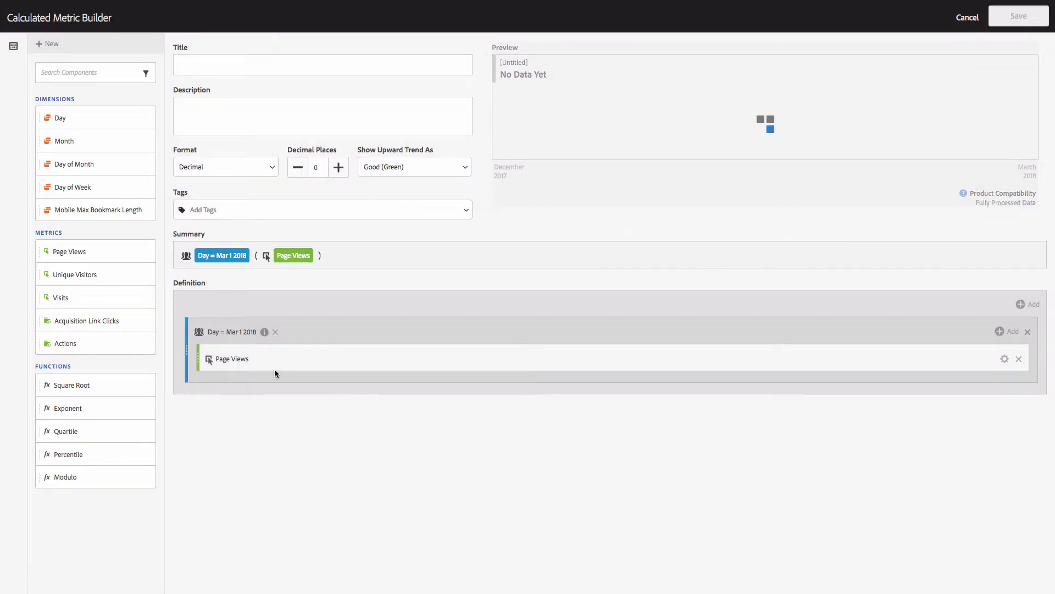
- Add a static number of 0.81 to the definition and multiply the Mar 1 2018 Page Views by it
{"action": "left_click", "coordinate": [1031, 305]}
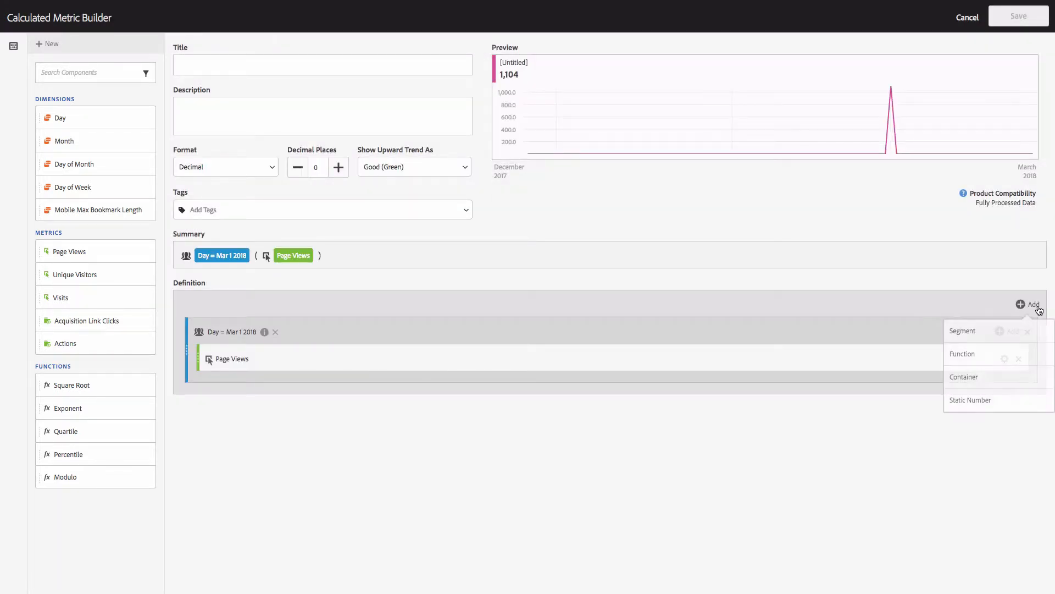
{"action": "left_click", "coordinate": [984, 399]}
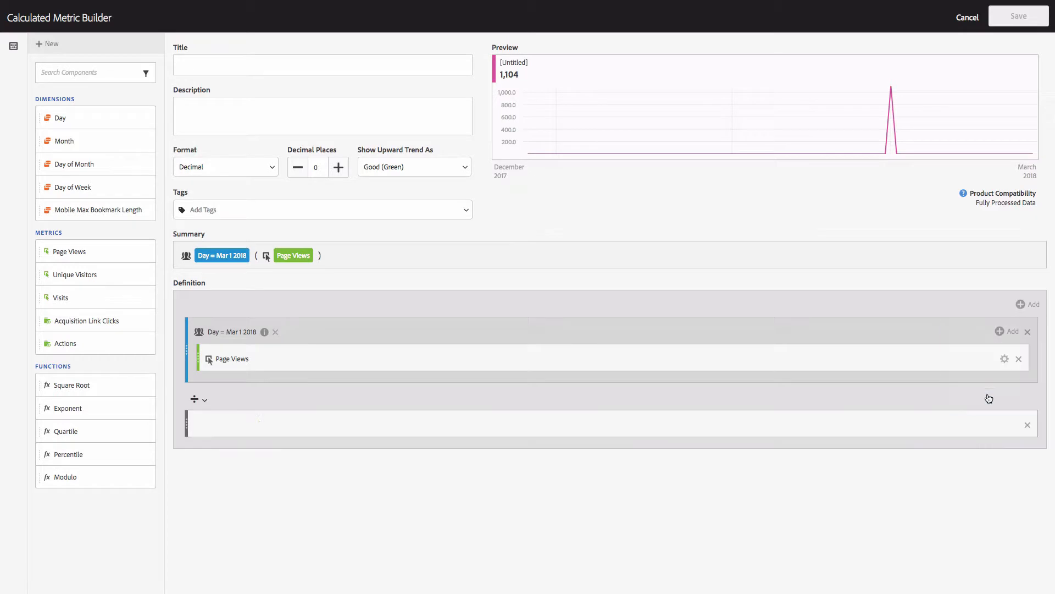
{"action": "left_click", "coordinate": [220, 425]}
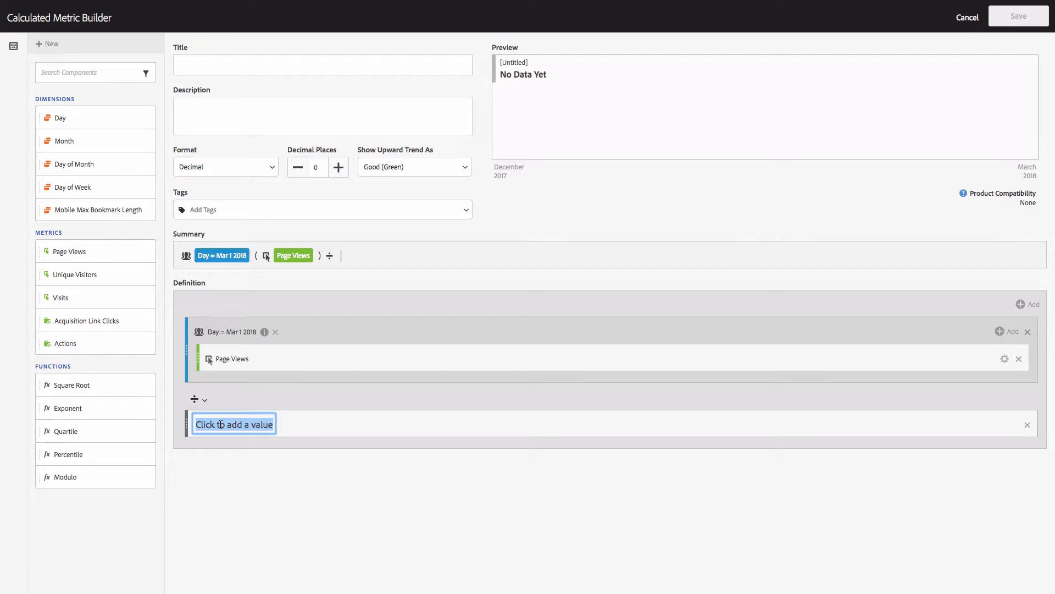
{"action": "type", "text": "0."}
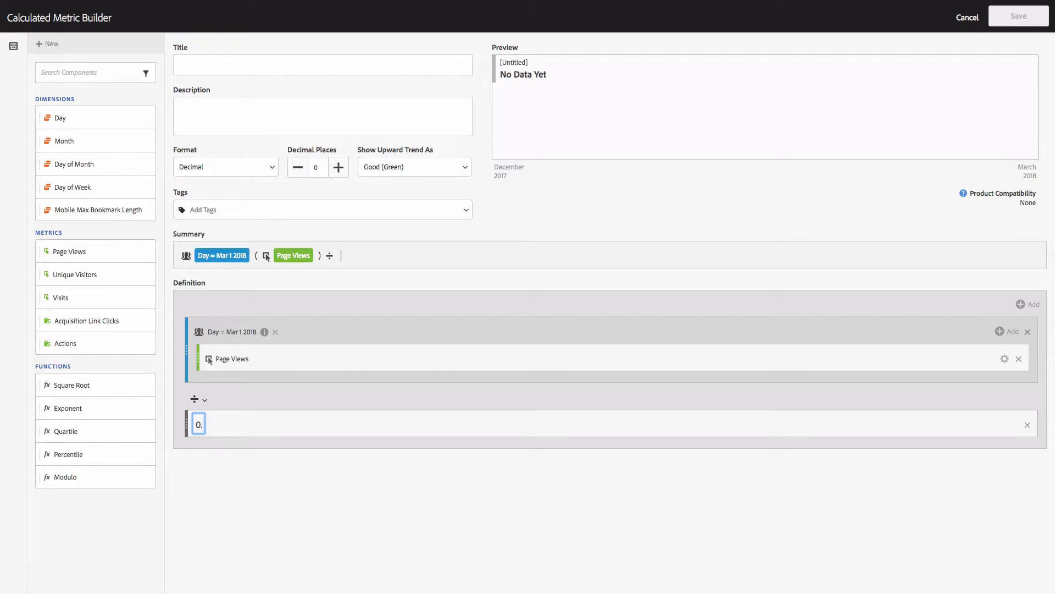
{"action": "type", "text": "81"}
{"action": "left_click", "coordinate": [202, 408]}
{"action": "left_click", "coordinate": [204, 400]}
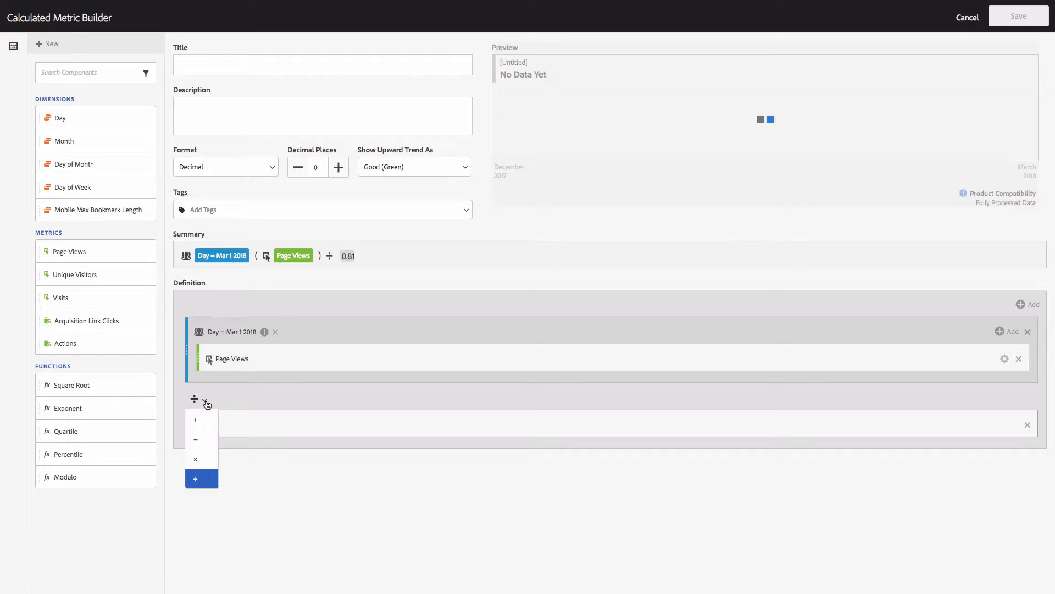
{"action": "left_click", "coordinate": [199, 459]}
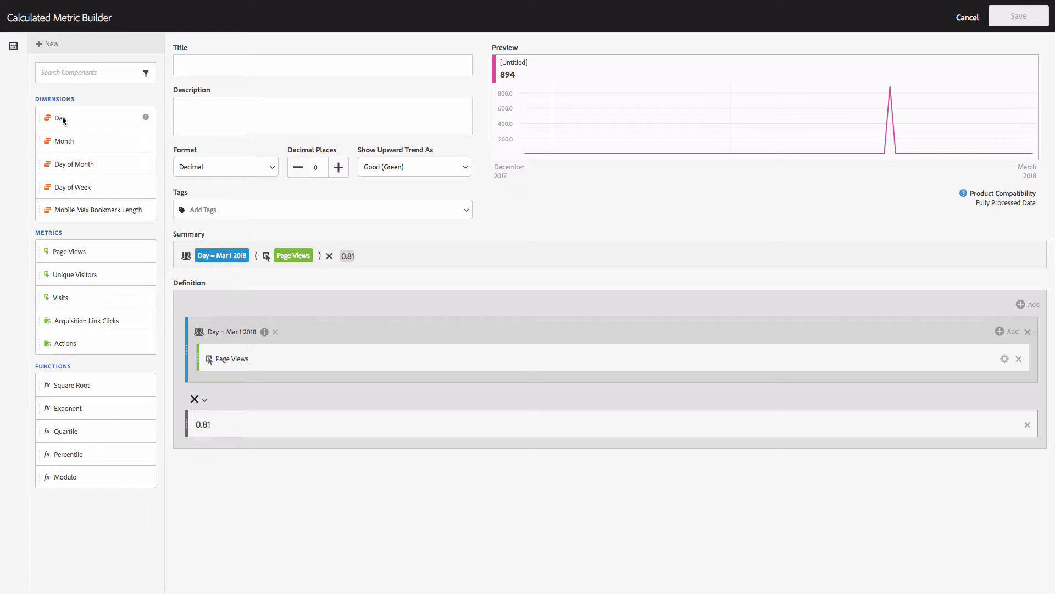
- Add a second Page Views metric nested in a Day equals Mar 2 2018 segment, joined to the formula by addition
{"action": "left_click_drag", "start_coordinate": [72, 256], "coordinate": [223, 441]}
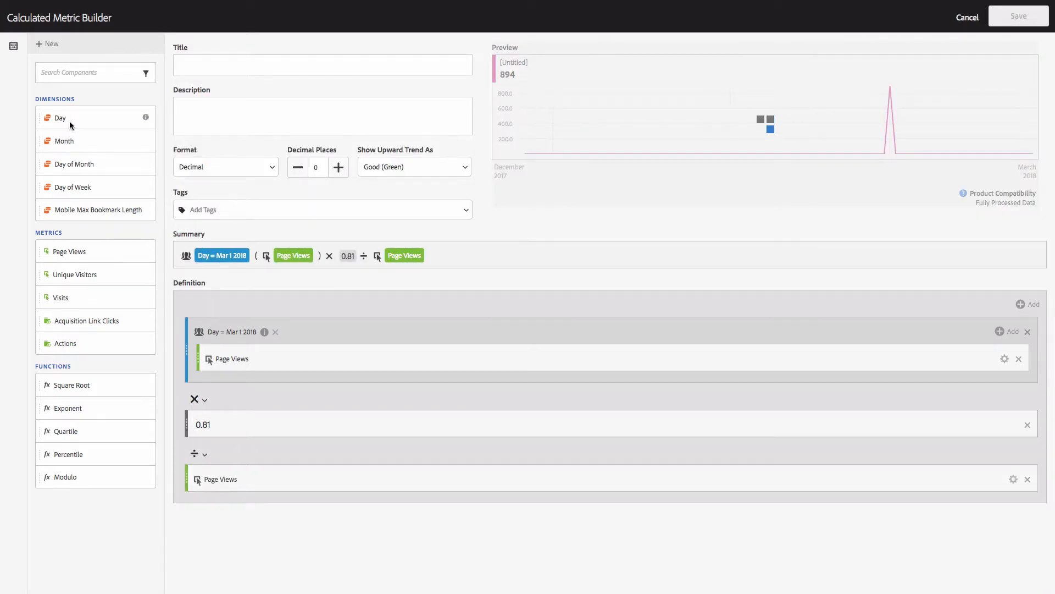
{"action": "left_click_drag", "start_coordinate": [69, 121], "coordinate": [235, 469]}
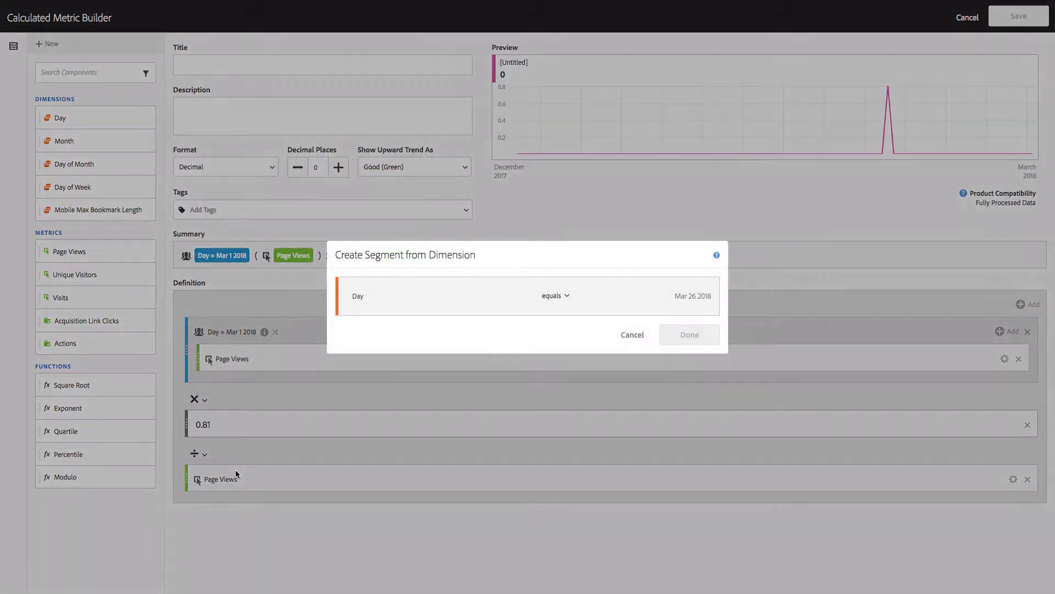
{"action": "left_click", "coordinate": [679, 298]}
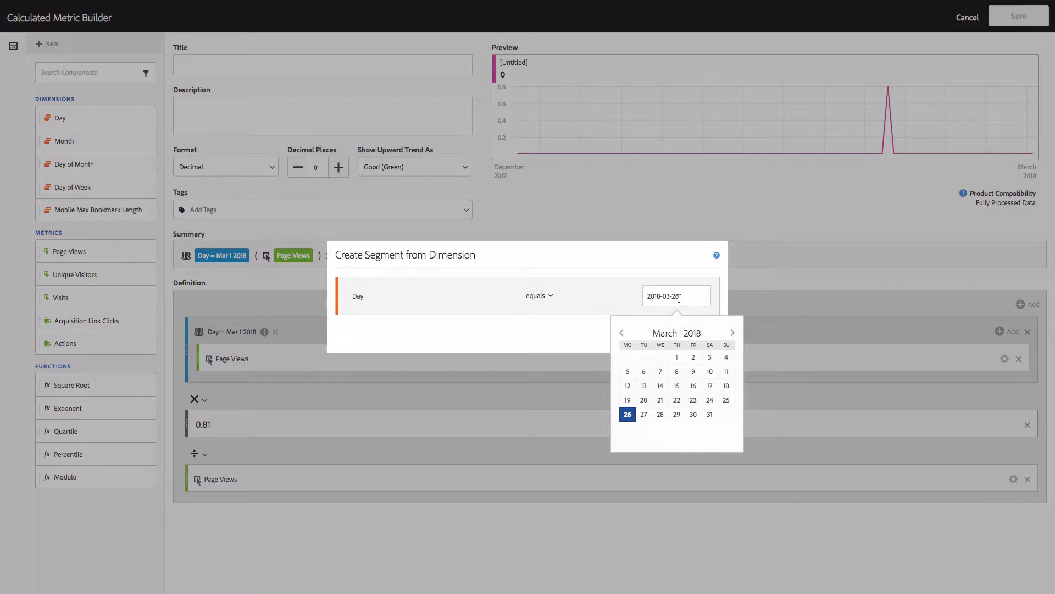
{"action": "left_click", "coordinate": [694, 358]}
{"action": "left_click", "coordinate": [688, 334]}
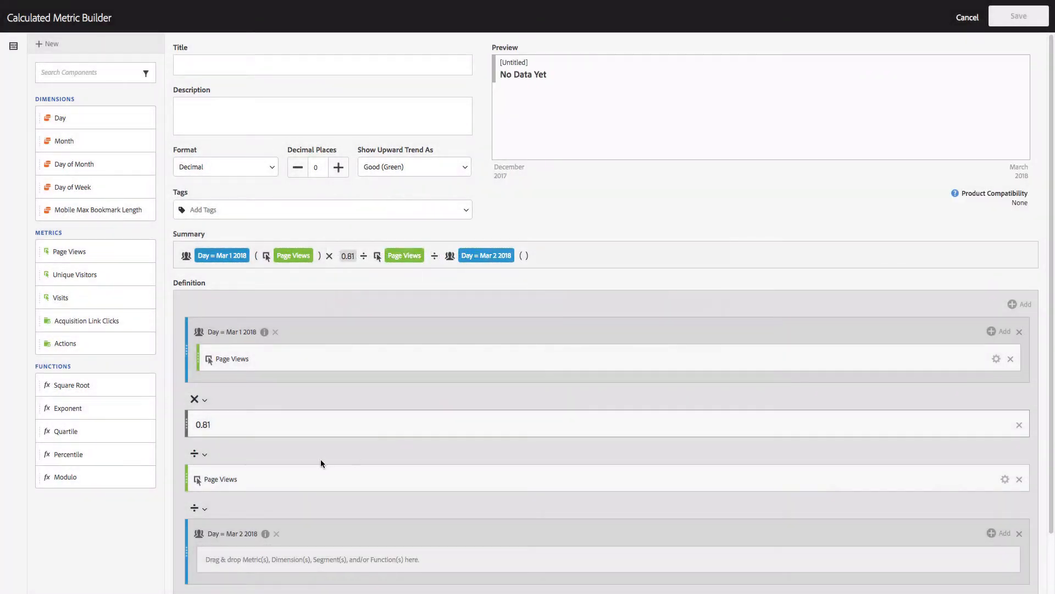
{"action": "left_click_drag", "start_coordinate": [321, 468], "coordinate": [336, 521]}
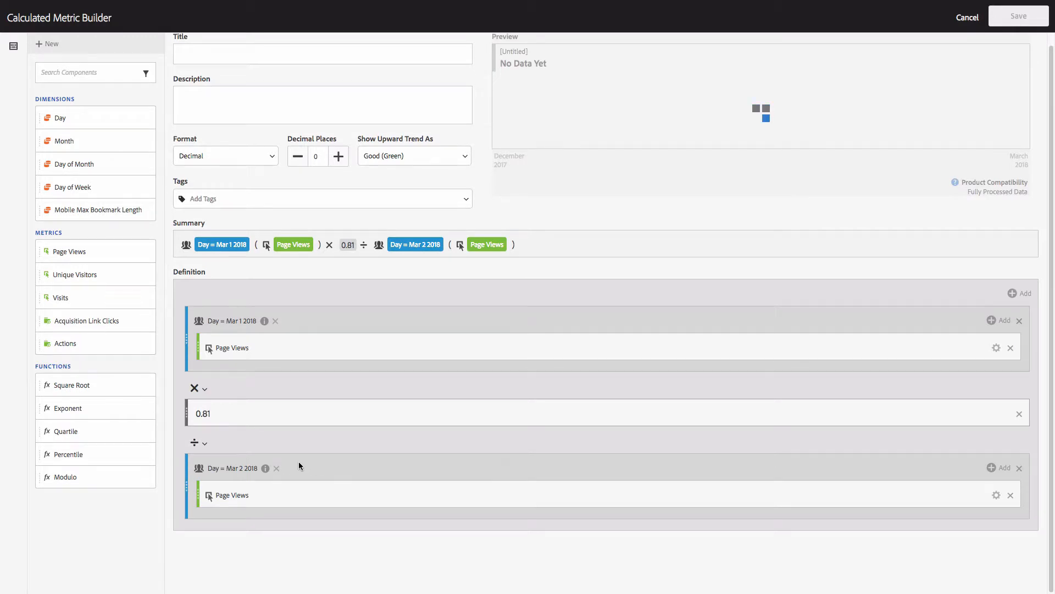
{"action": "left_click", "coordinate": [204, 444]}
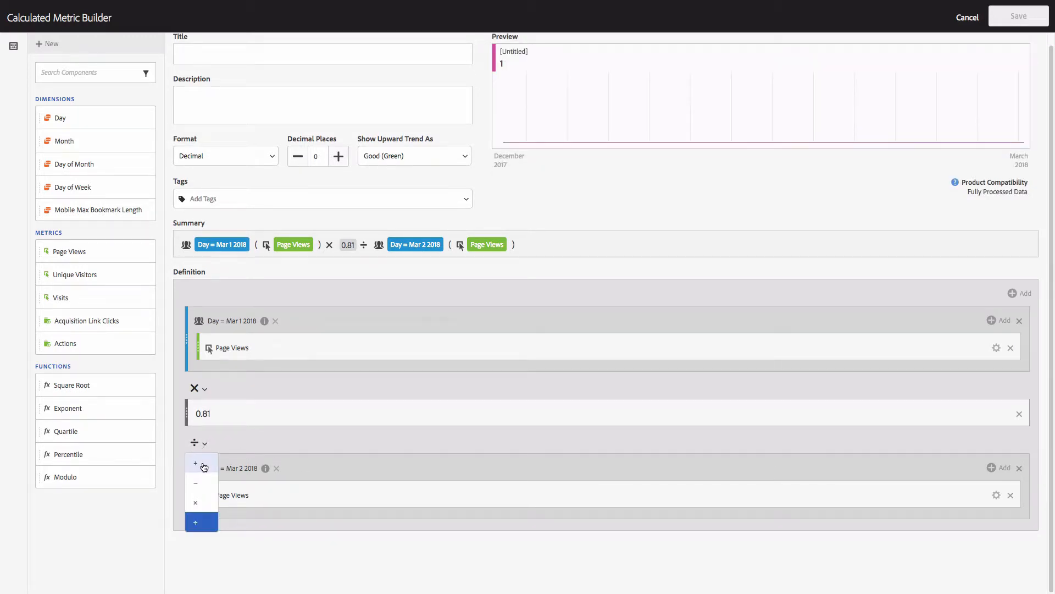
{"action": "left_click", "coordinate": [204, 465]}
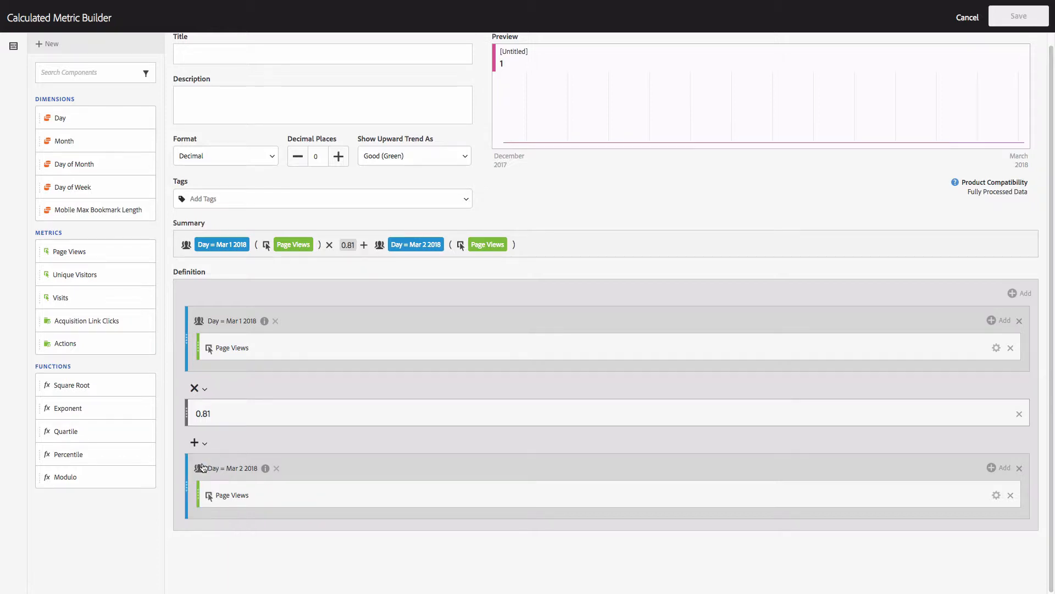
- Add a static number of 0.85 and multiply the Mar 2 2018 Page Views by it
{"action": "left_click", "coordinate": [1019, 293]}
{"action": "left_click", "coordinate": [984, 390]}
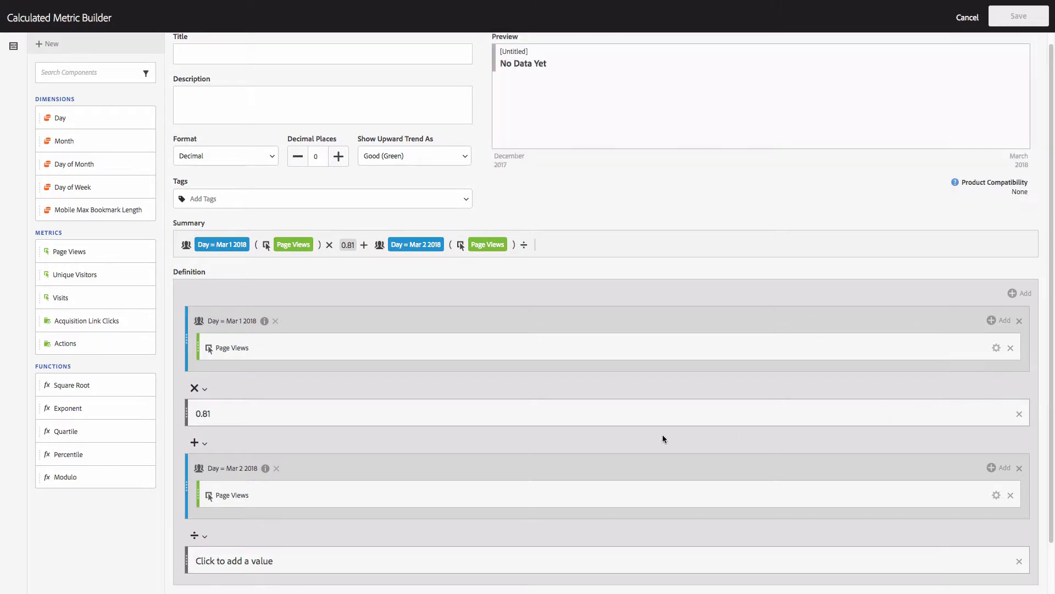
{"action": "scroll", "coordinate": [330, 495], "scroll_direction": "down", "scroll_amount": 1}
{"action": "left_click", "coordinate": [199, 482]}
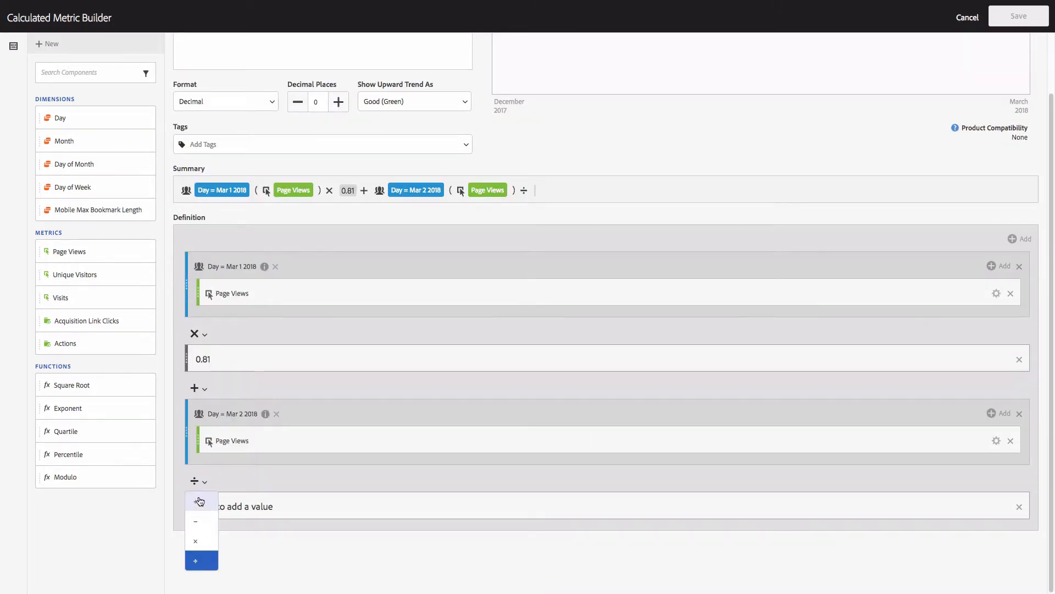
{"action": "left_click", "coordinate": [200, 544]}
{"action": "left_click", "coordinate": [237, 505]}
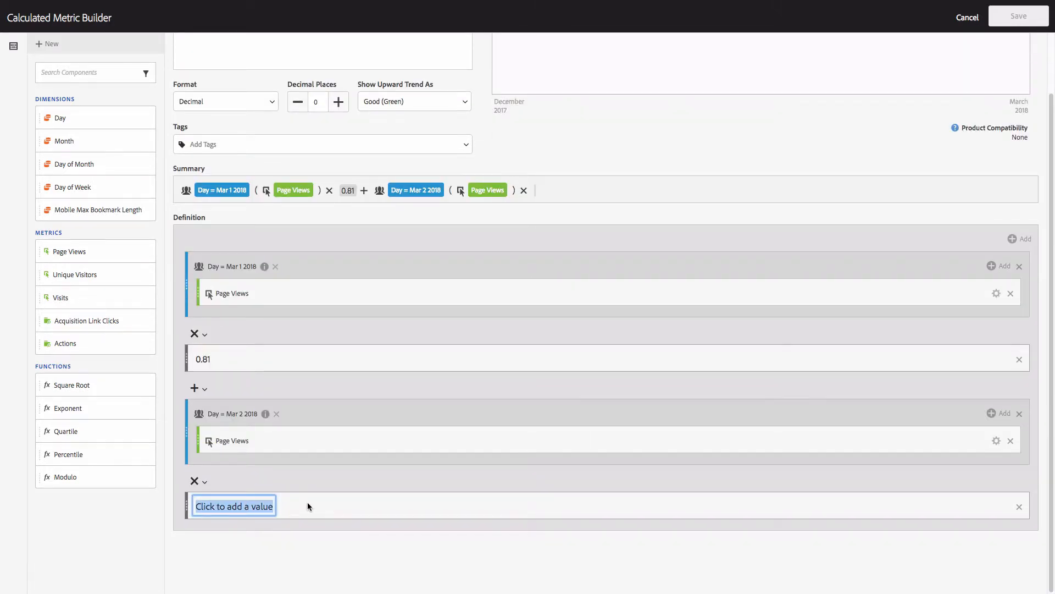
{"action": "type", "text": "0."}
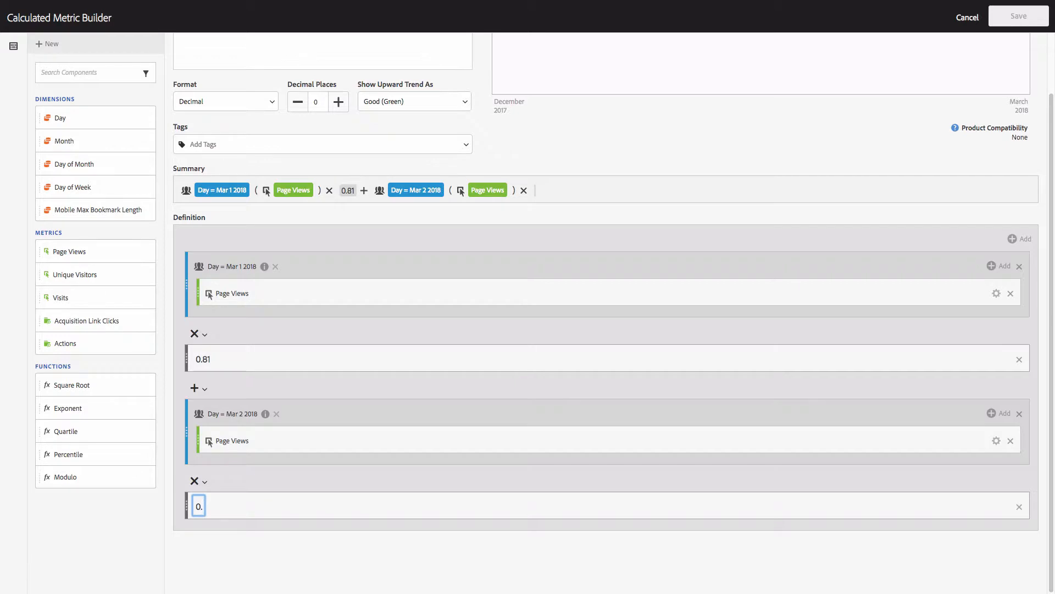
{"action": "type", "text": "85"}
{"action": "left_click", "coordinate": [293, 480]}
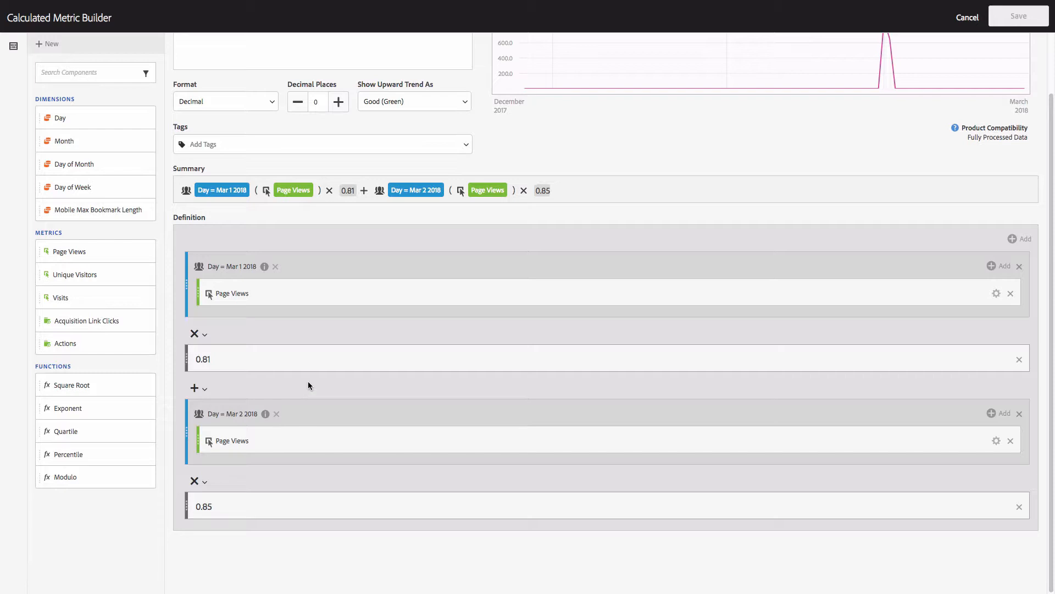
- Title the calculated metric "Revenue in EUR (converted)" and save it, accepting the component notice
{"action": "scroll", "coordinate": [308, 380], "scroll_direction": "up", "scroll_amount": 2}
{"action": "left_click", "coordinate": [219, 70]}
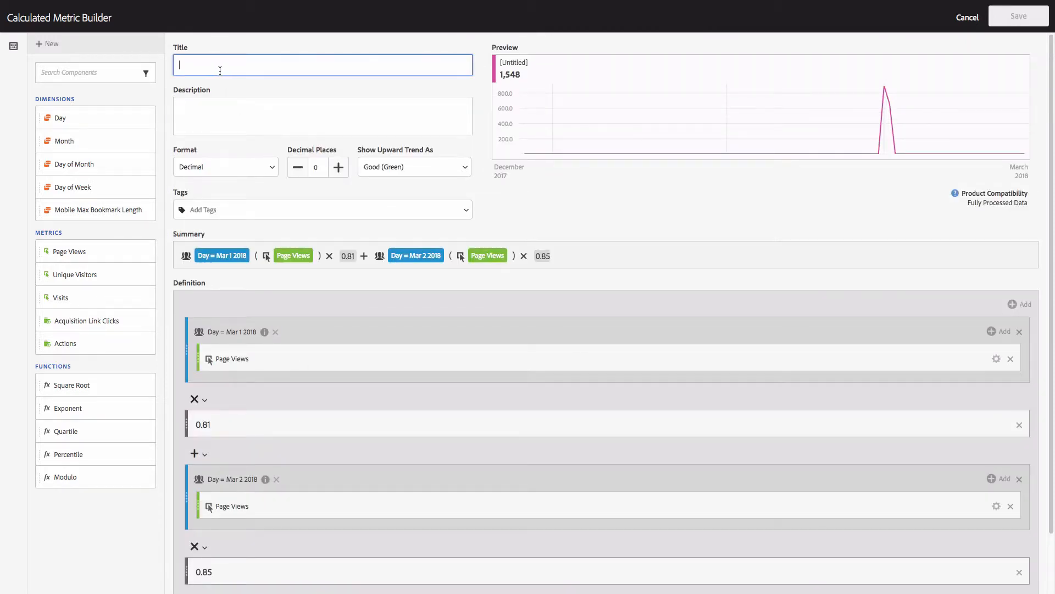
{"action": "type", "text": "Revenue "}
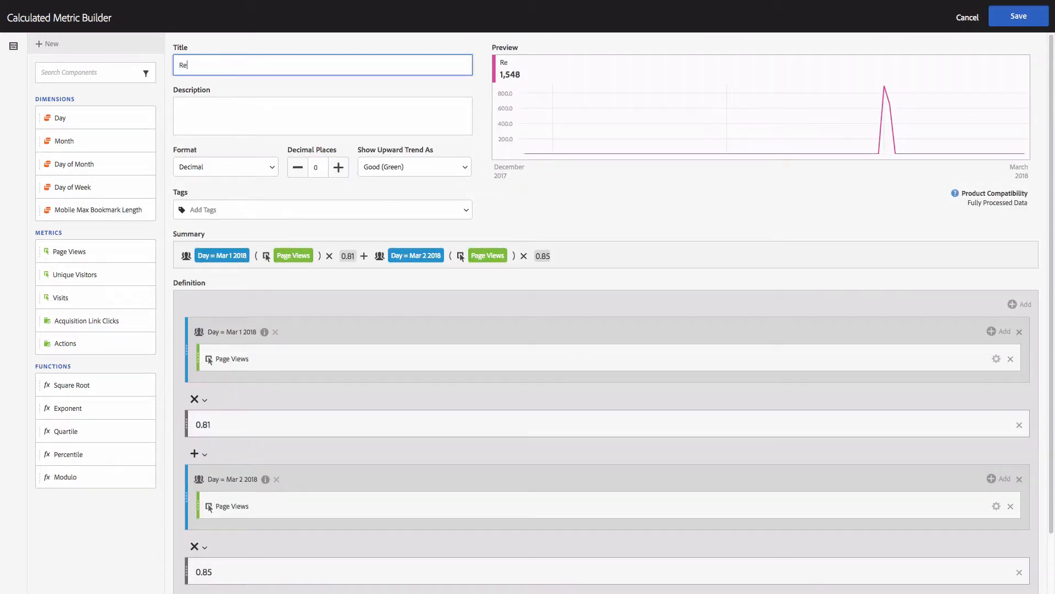
{"action": "type", "text": "in EUR (converted)"}
{"action": "left_click", "coordinate": [1019, 16]}
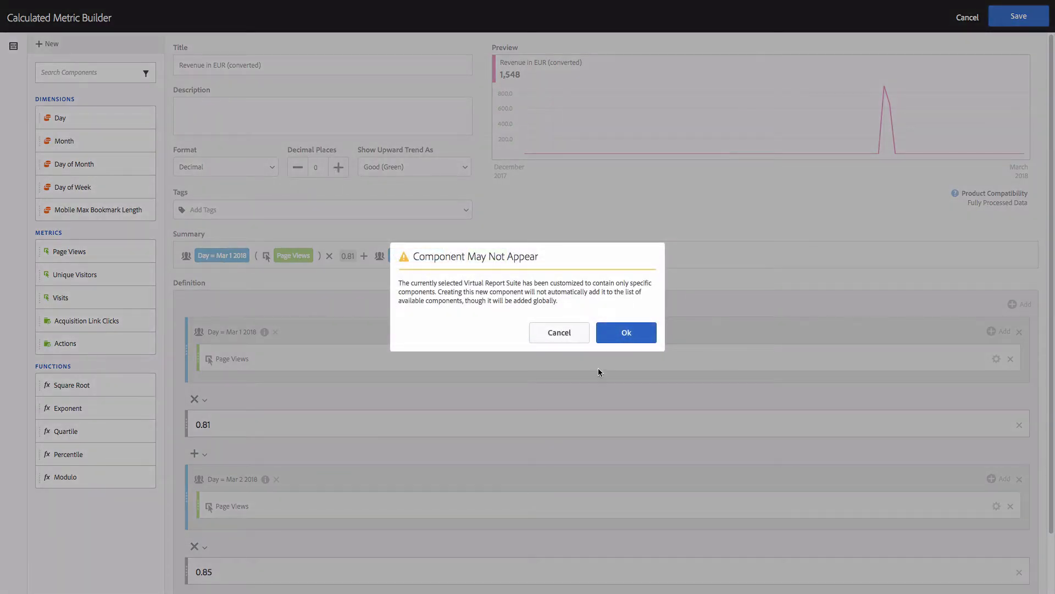
{"action": "left_click", "coordinate": [605, 332]}
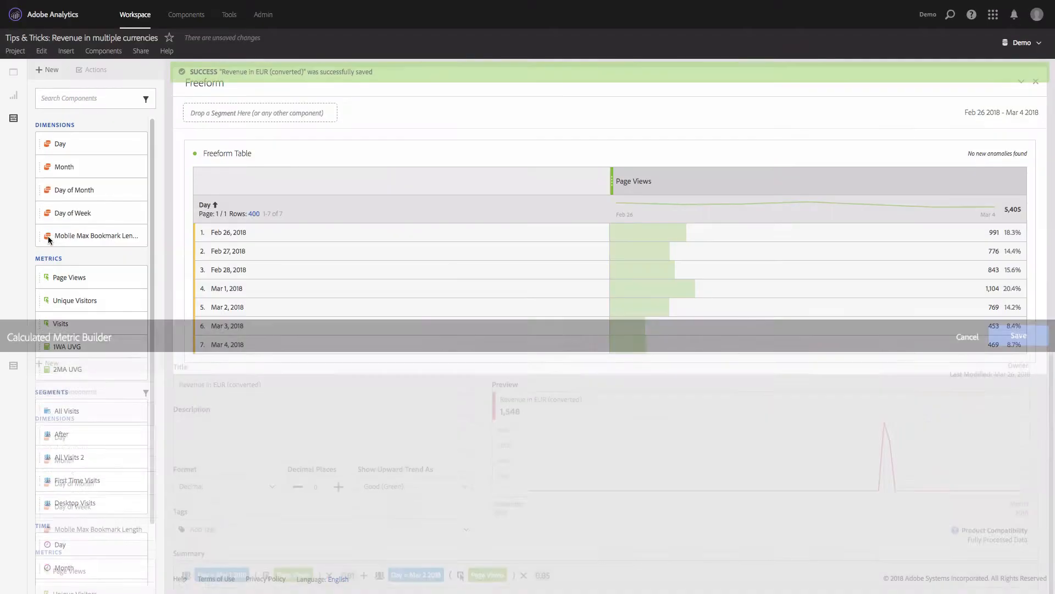
- Find the Revenue in EUR (converted) metric, add it to the freeform table before Page Views, and narrow the table to about half width
{"action": "left_click", "coordinate": [48, 258]}
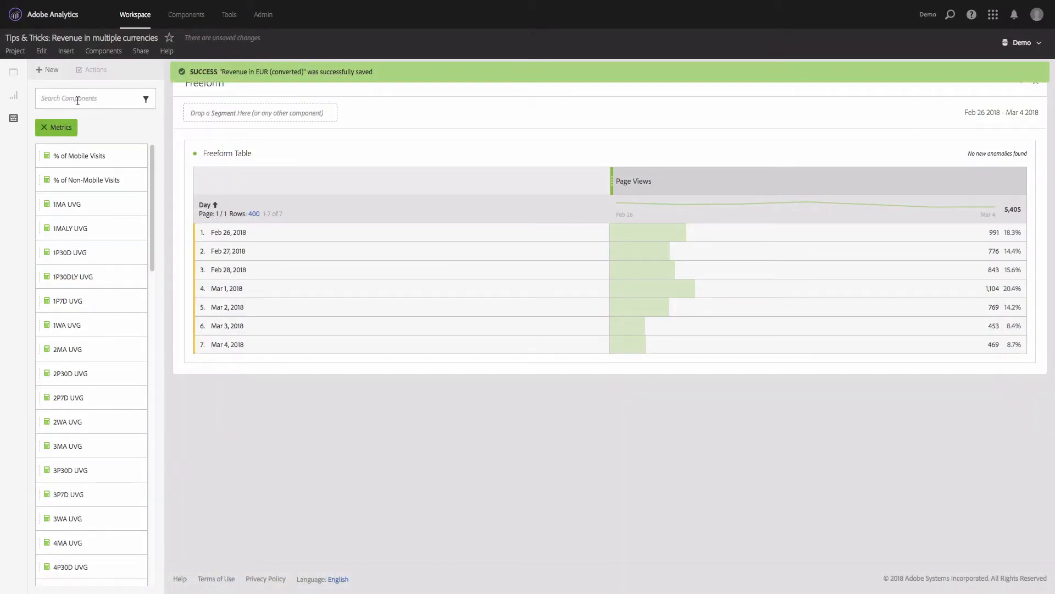
{"action": "type", "text": "revenue"}
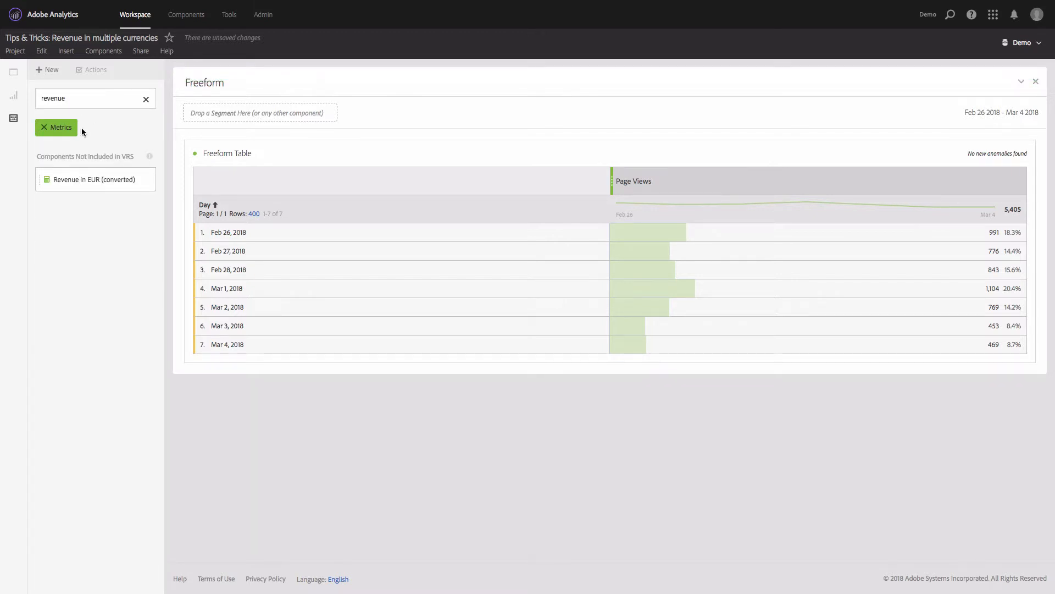
{"action": "left_click_drag", "start_coordinate": [98, 181], "coordinate": [608, 170]}
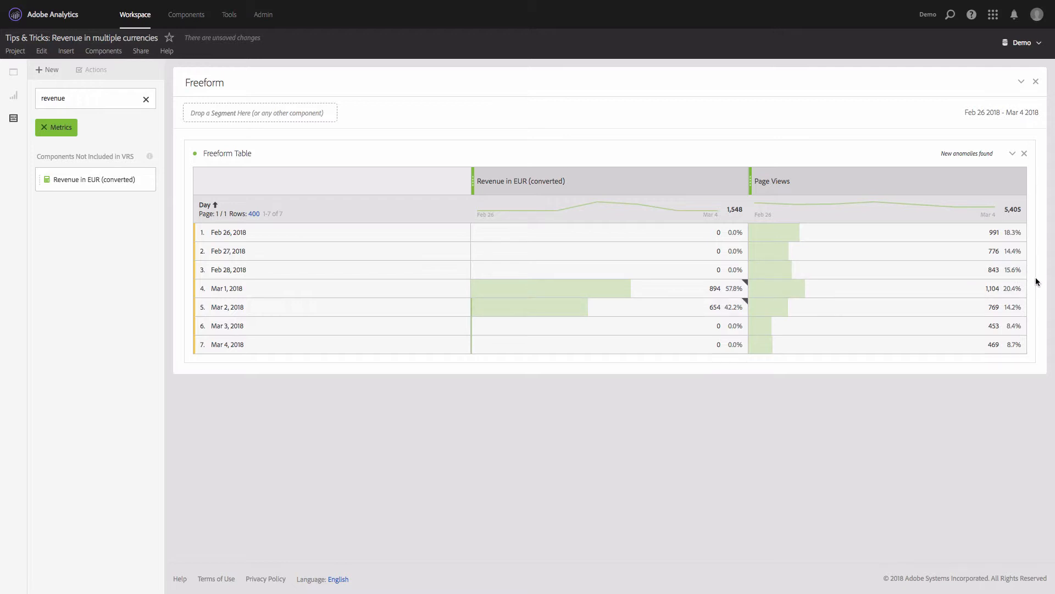
{"action": "left_click_drag", "start_coordinate": [1036, 282], "coordinate": [682, 286]}
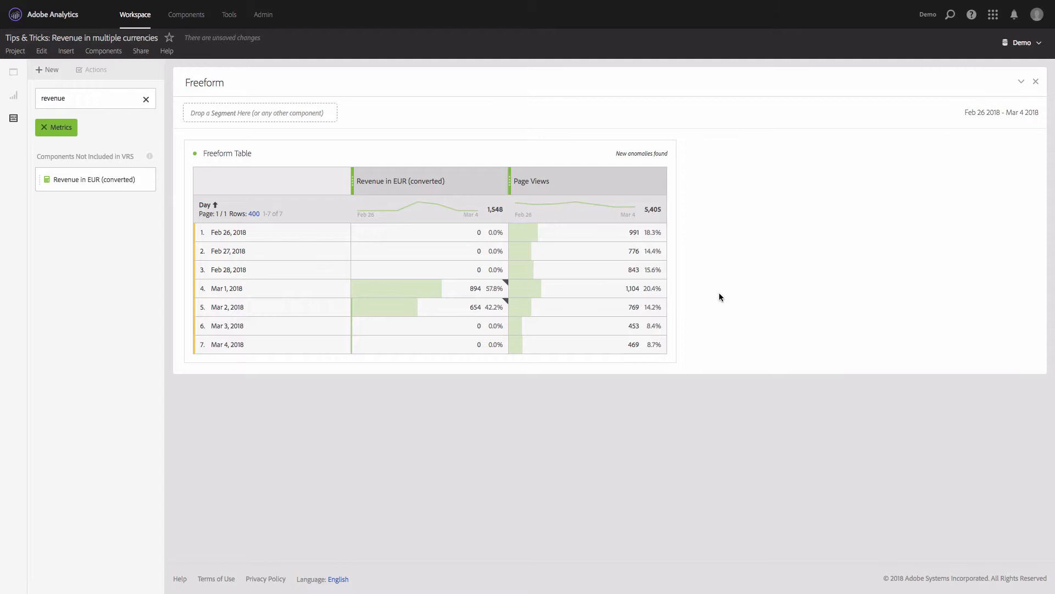
- Start another calculated metric with Page Views in its definition
{"action": "left_click", "coordinate": [52, 72]}
{"action": "left_click", "coordinate": [58, 121]}
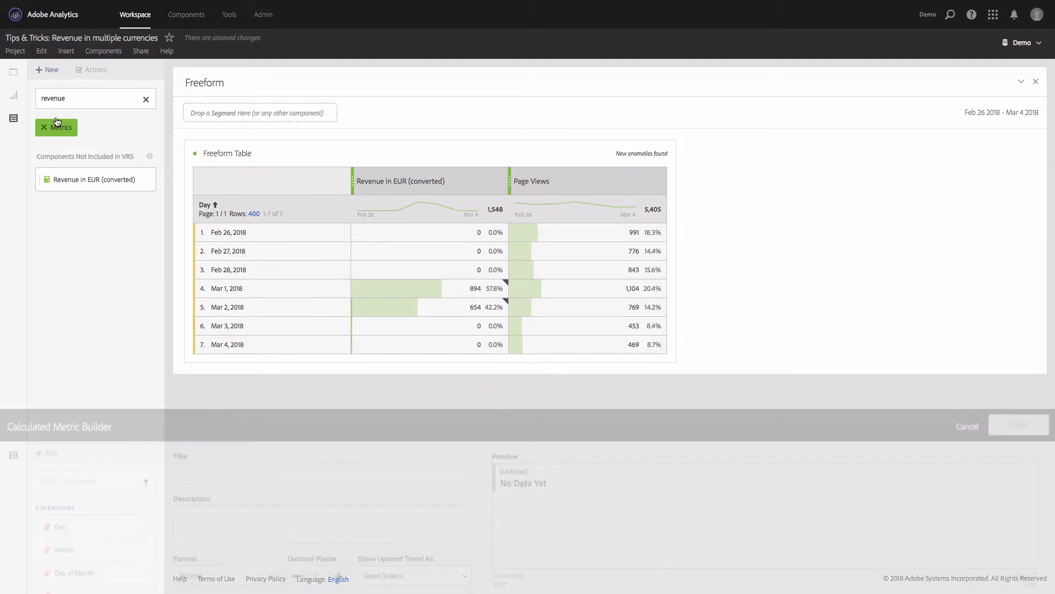
{"action": "left_click_drag", "start_coordinate": [94, 250], "coordinate": [305, 330]}
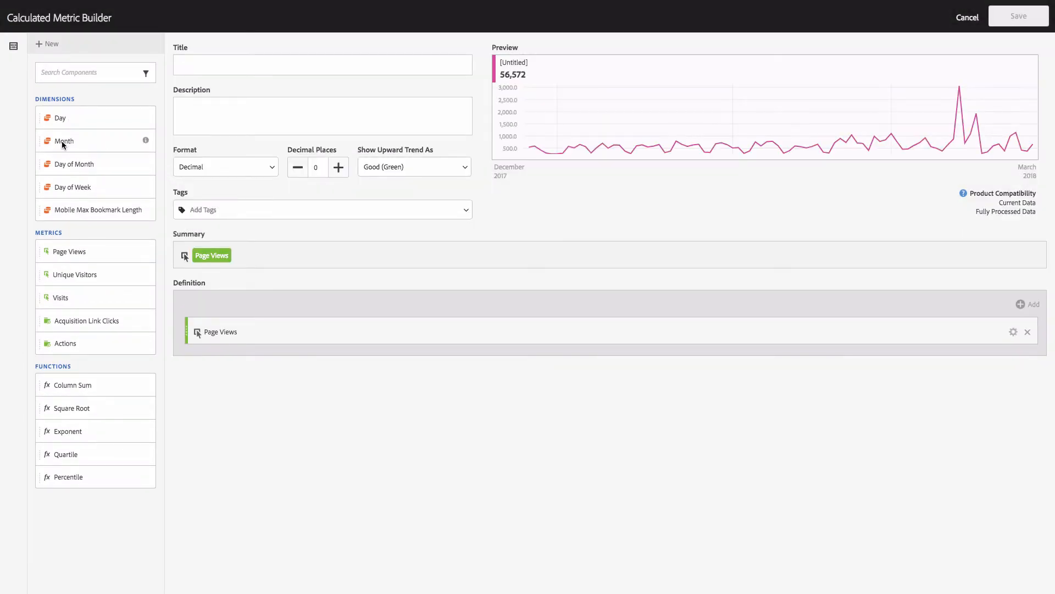
- Add a segment for Month equals Mar 2018 to the definition and place the Page Views metric inside it
{"action": "left_click_drag", "start_coordinate": [62, 141], "coordinate": [215, 317]}
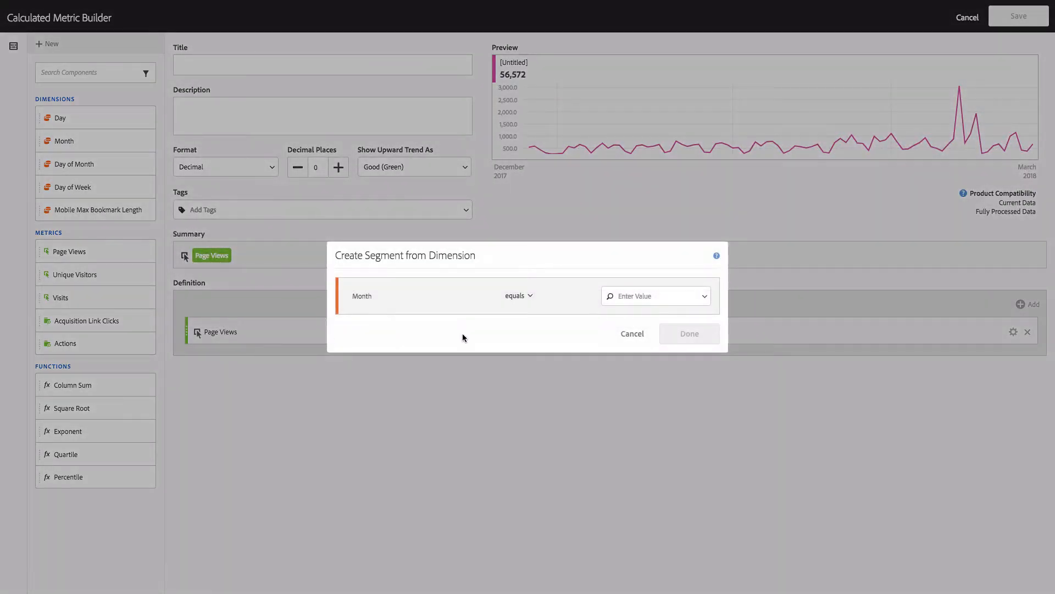
{"action": "left_click", "coordinate": [708, 302]}
{"action": "left_click", "coordinate": [683, 313]}
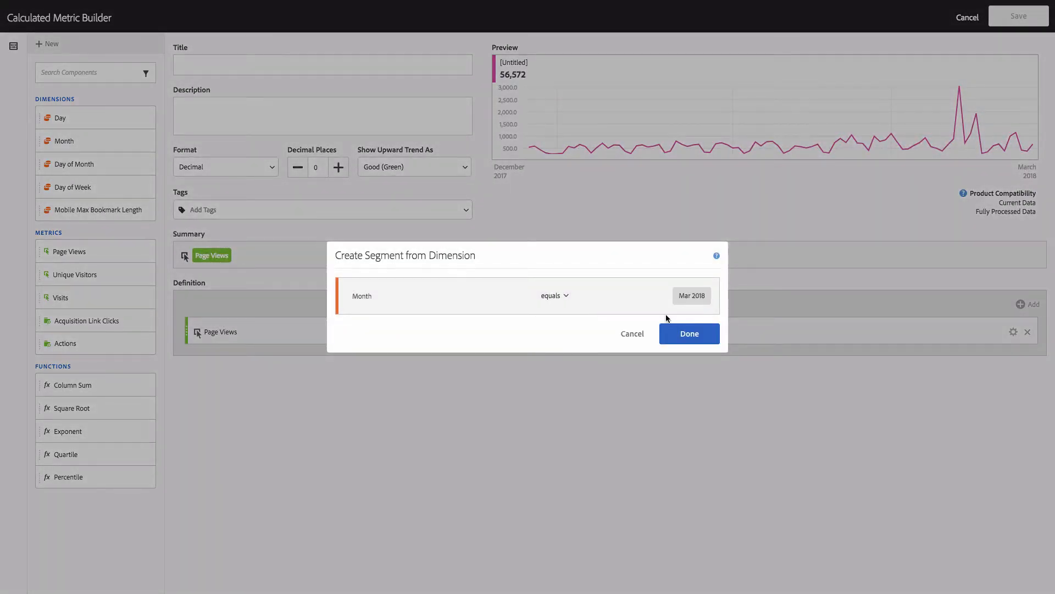
{"action": "left_click", "coordinate": [698, 335]}
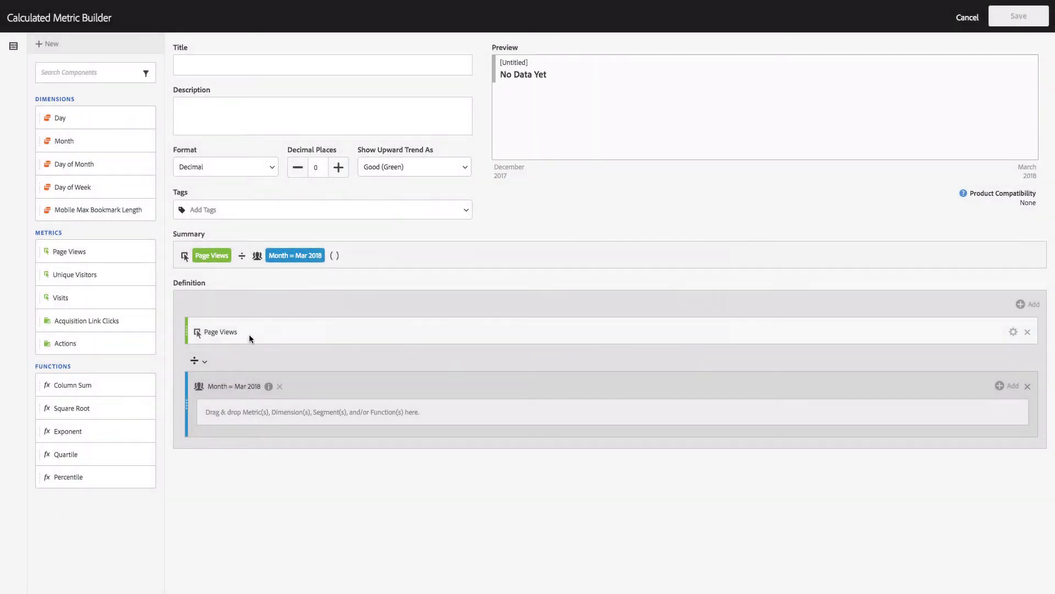
{"action": "left_click_drag", "start_coordinate": [249, 334], "coordinate": [325, 412]}
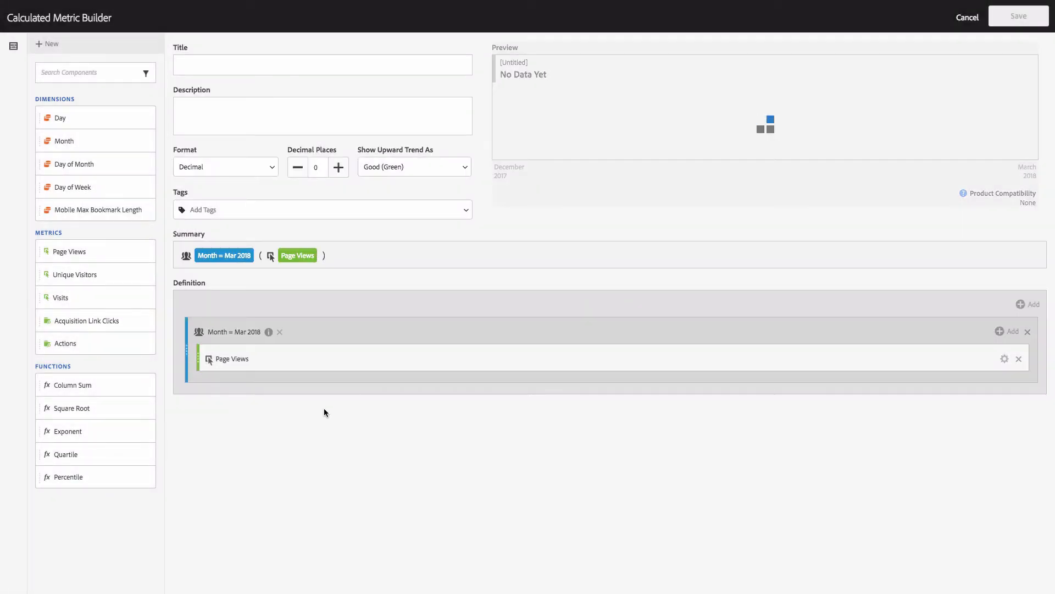
- Add a static number of 0.8 and multiply the Mar 2018 Page Views by it
{"action": "left_click", "coordinate": [1025, 309]}
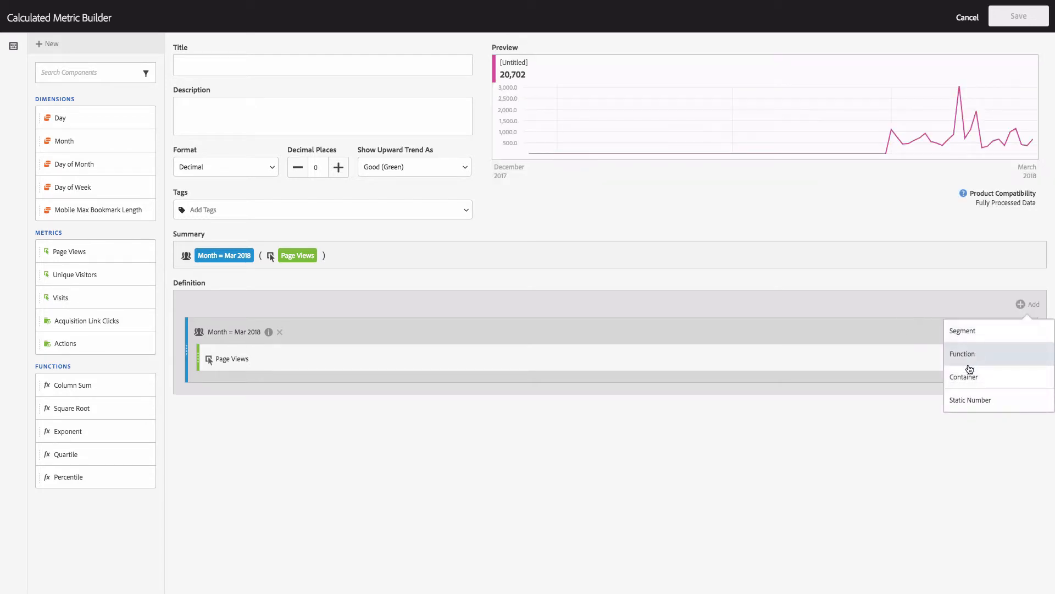
{"action": "left_click", "coordinate": [973, 401]}
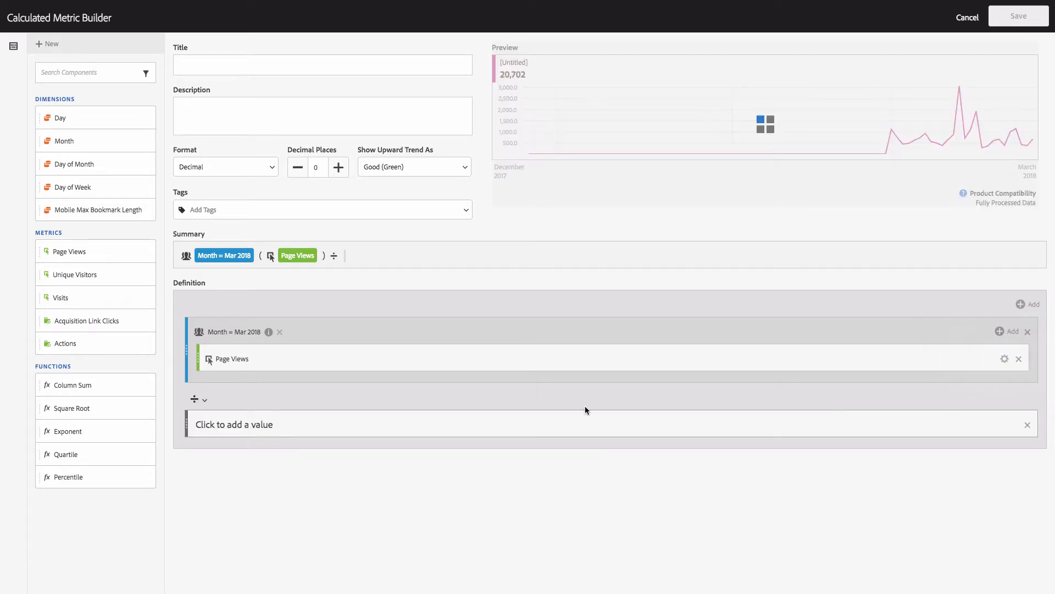
{"action": "left_click", "coordinate": [201, 400]}
{"action": "left_click", "coordinate": [200, 459]}
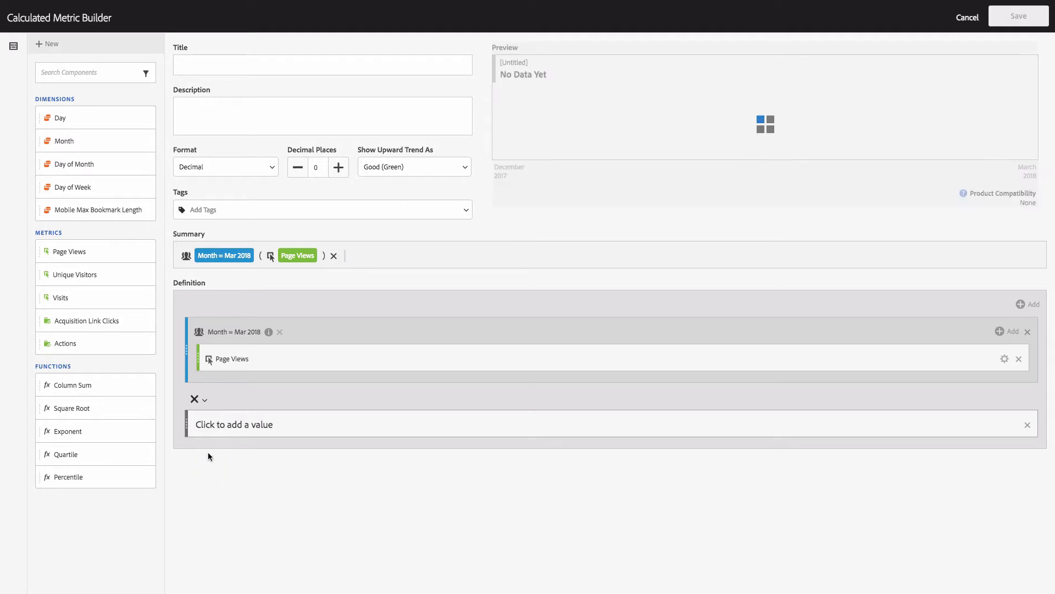
{"action": "left_click", "coordinate": [233, 423]}
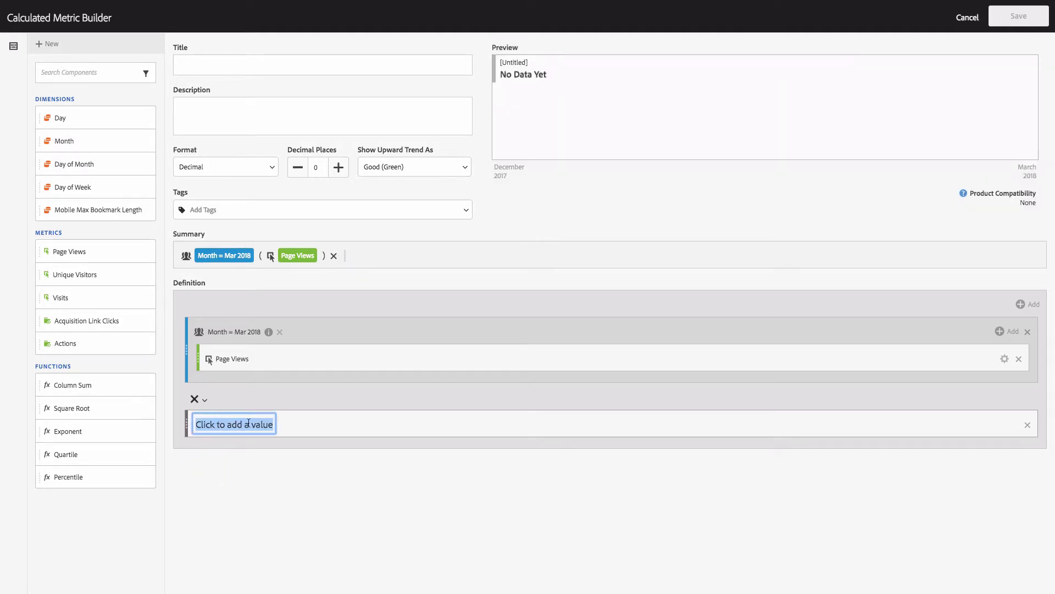
{"action": "type", "text": "0.8"}
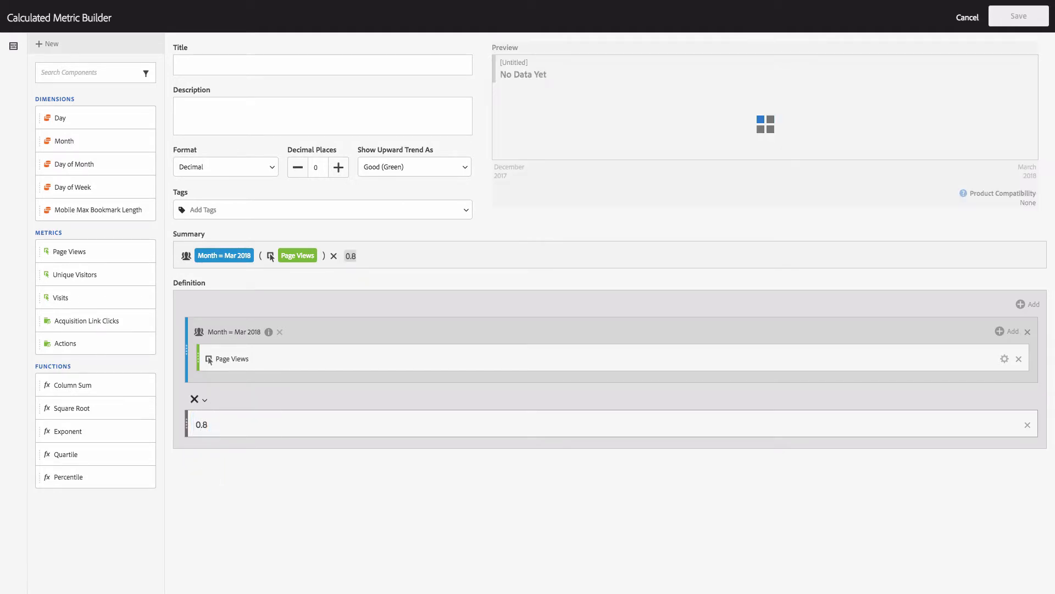
- Title the calculated metric "Revenue in EUR (converted via monthly average)" and save it, accepting the component notice
{"action": "left_click", "coordinate": [199, 69]}
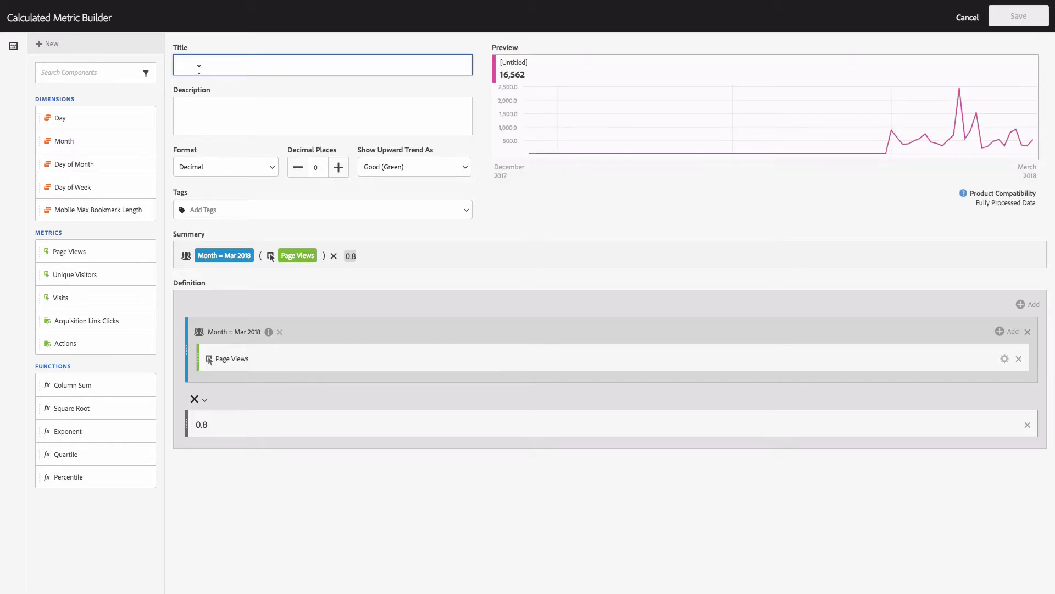
{"action": "type", "text": "Revenue i"}
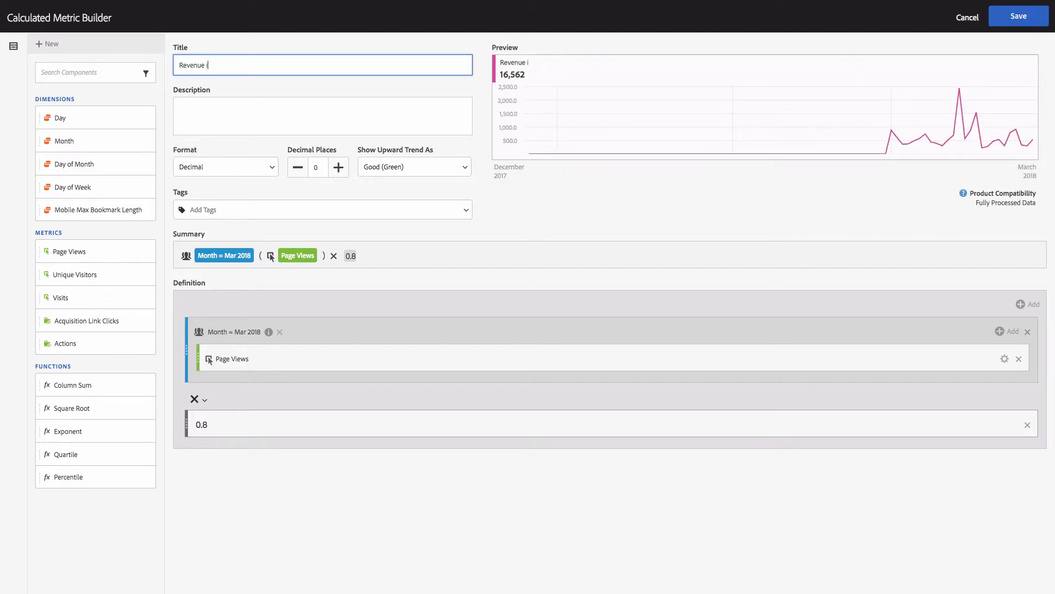
{"action": "type", "text": "n EUR (converted via average"}
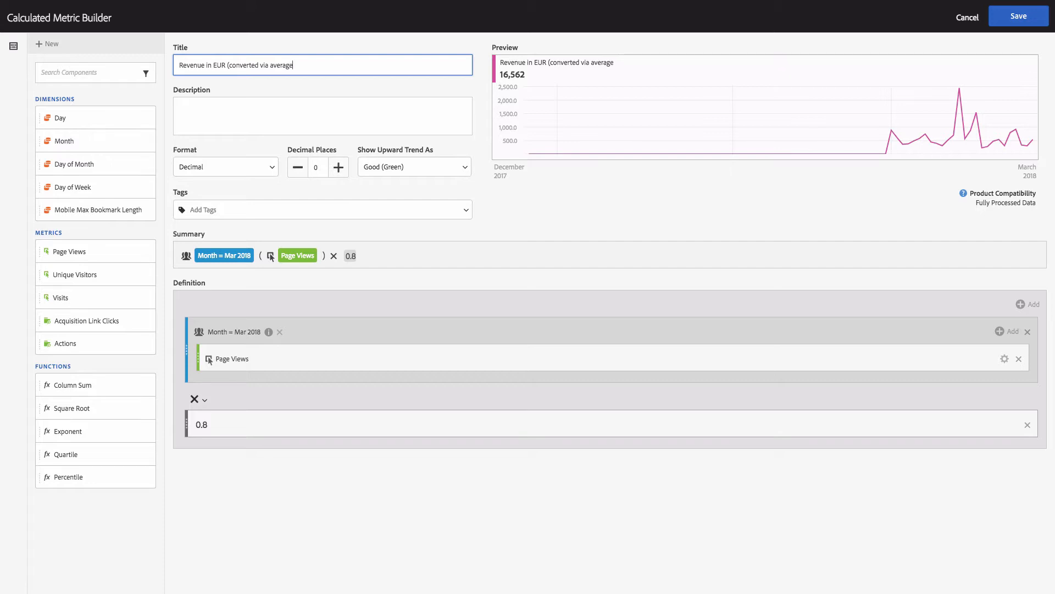
{"action": "type", "text": ")"}
{"action": "type", "text": "monthly"}
{"action": "left_click", "coordinate": [1024, 18]}
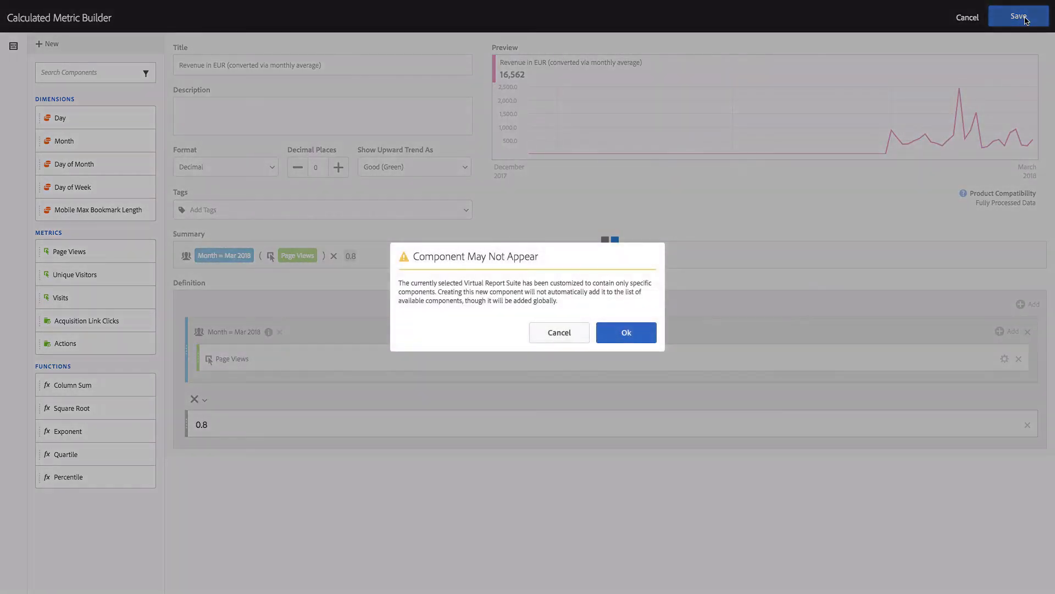
{"action": "left_click", "coordinate": [627, 333]}
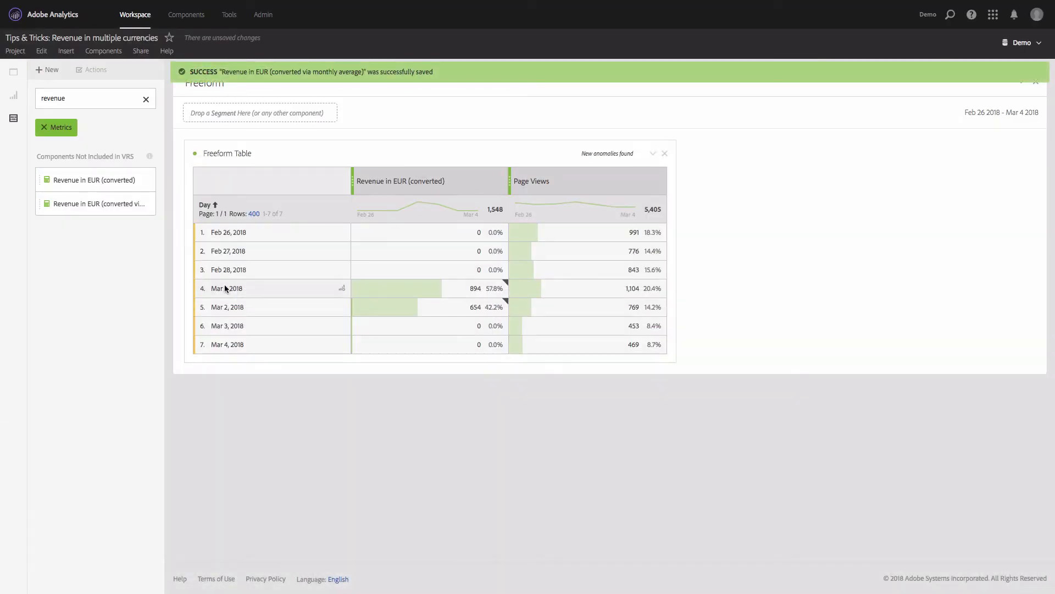
- Add the Revenue in EUR (converted via monthly average) metric to the freeform table before Revenue in EUR (converted)
{"action": "left_click_drag", "start_coordinate": [97, 204], "coordinate": [354, 184]}
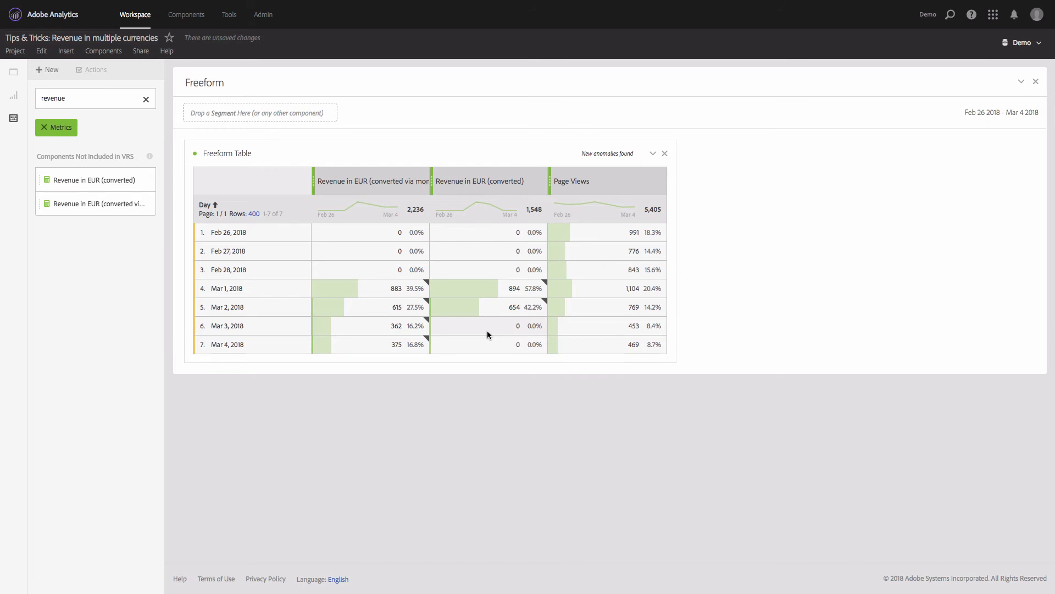
{"action": "mouse_move", "coordinate": [528, 183]}
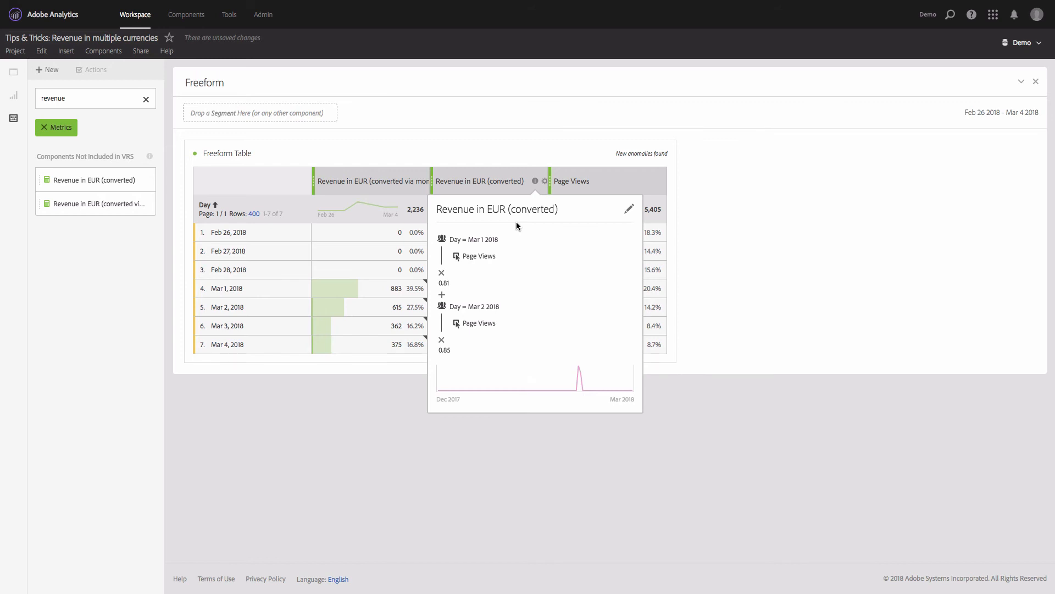
- Open the freeform table's description for editing
{"action": "right_click", "coordinate": [433, 157]}
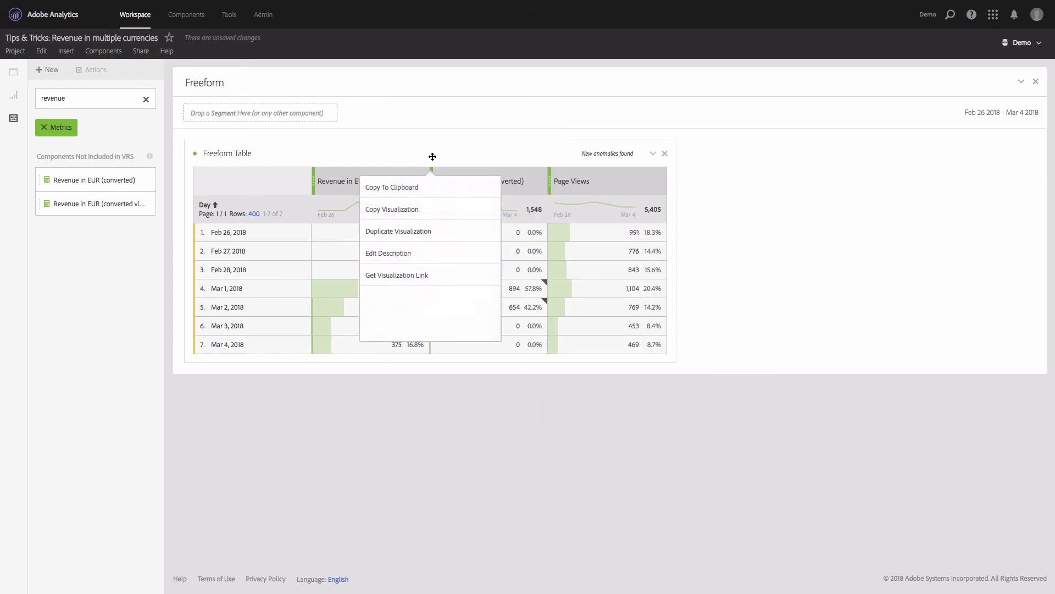
{"action": "left_click", "coordinate": [425, 256]}
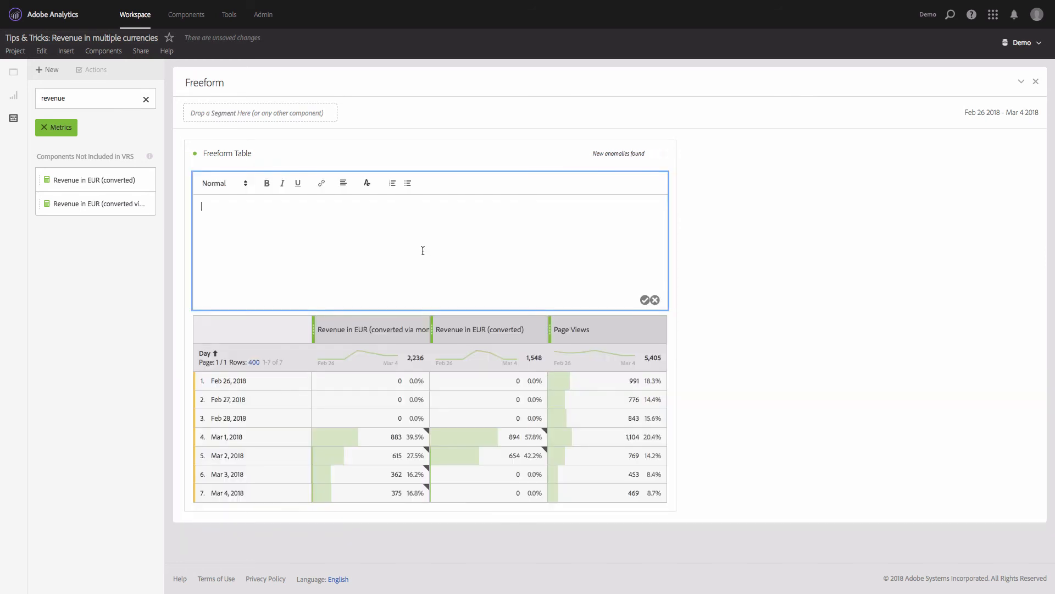